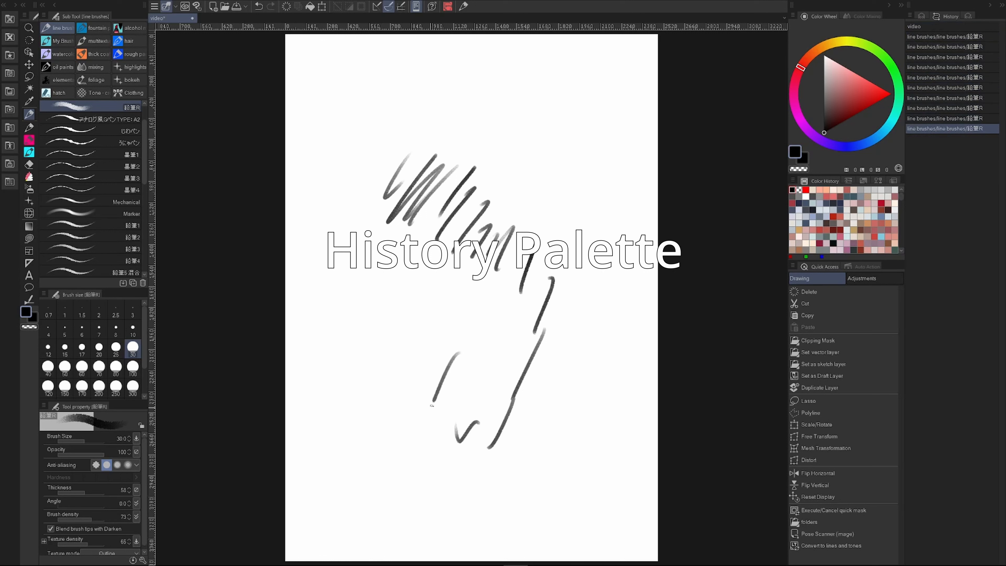
- Sketch a scattered series of short pencil strokes across the upper and middle part of the canvas
drag(443, 337, 423, 394)
mouse_move(442, 291)
mouse_down()
mouse_move(405, 370)
mouse_move(387, 353)
mouse_up()
drag(392, 281, 370, 335)
drag(379, 260, 376, 307)
drag(437, 250, 463, 291)
drag(456, 243, 483, 276)
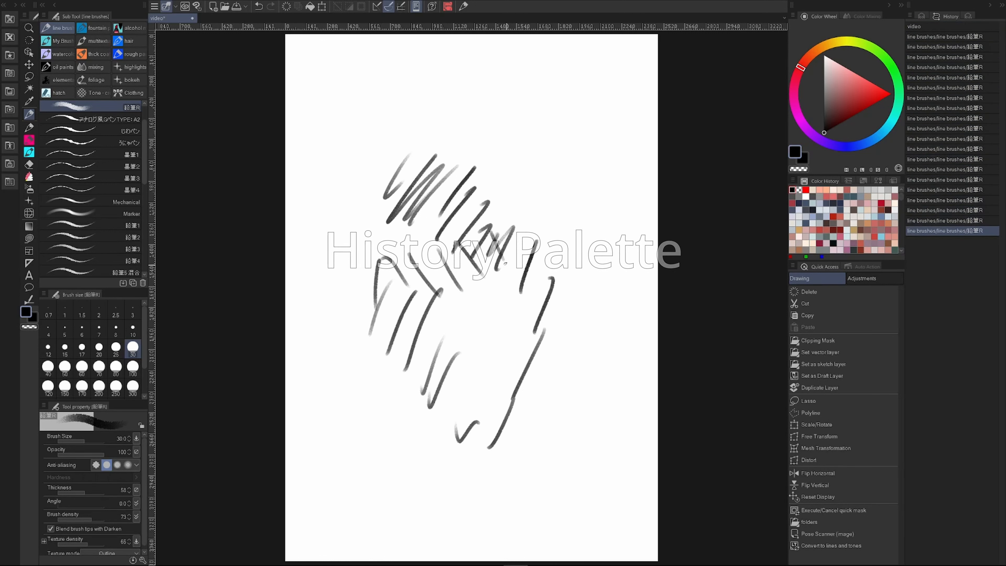
drag(491, 229, 505, 260)
drag(502, 203, 530, 243)
drag(512, 219, 548, 227)
drag(532, 157, 476, 215)
drag(545, 139, 500, 221)
drag(495, 146, 443, 247)
drag(514, 220, 521, 293)
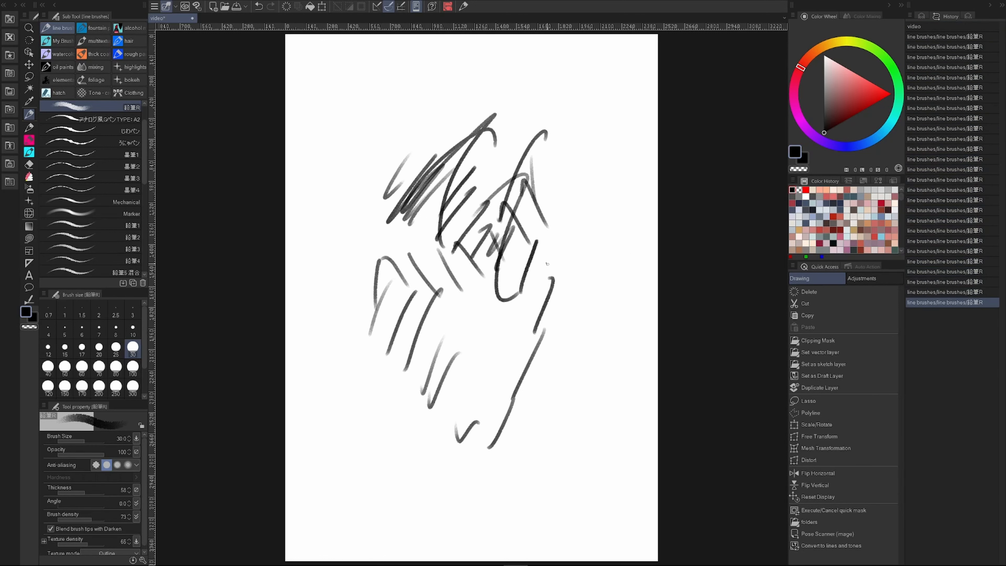
- Show the History palette
click(154, 6)
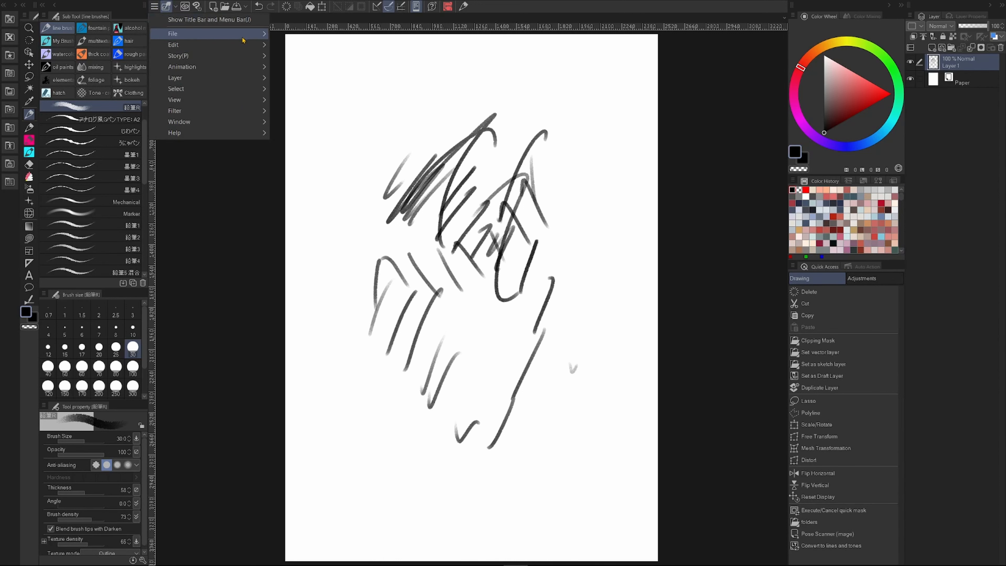
mouse_move(179, 121)
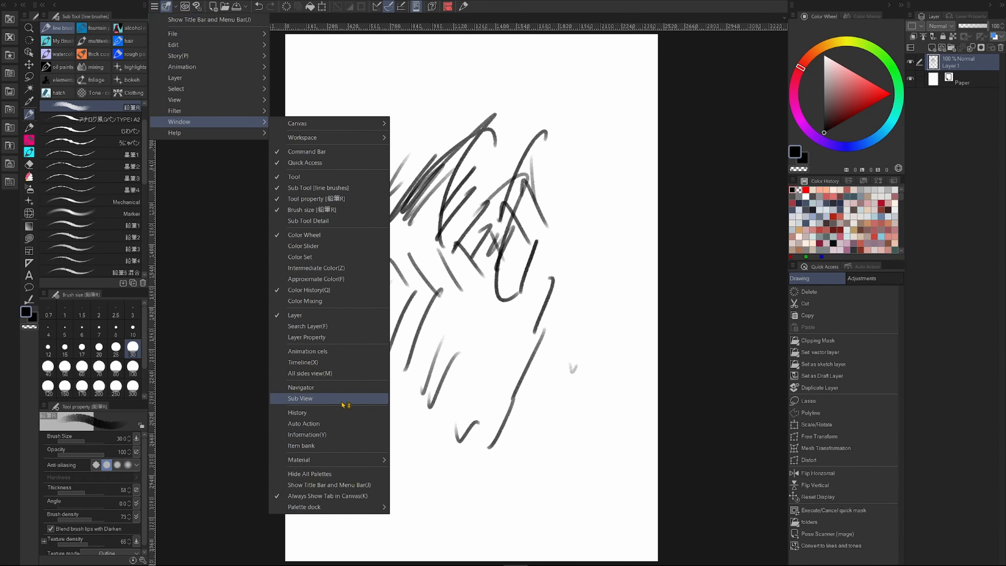
click(341, 414)
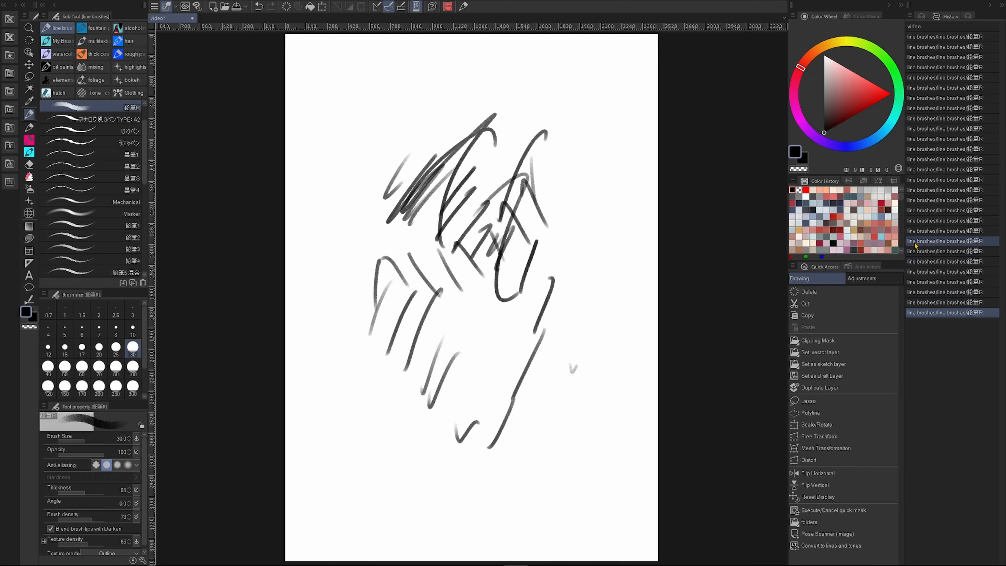
- Review the undo levels in the Performance preferences and accept the settings
click(154, 6)
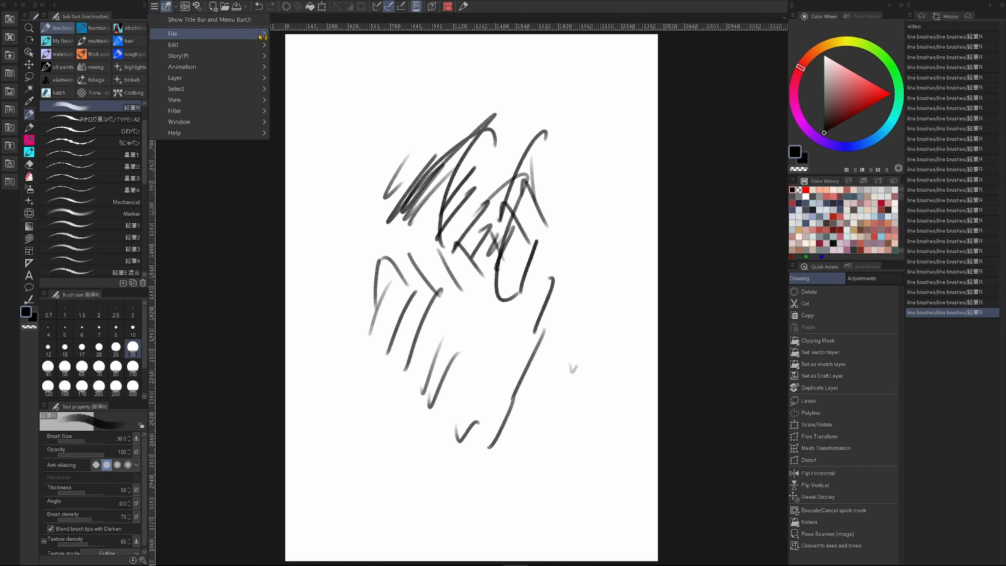
mouse_move(174, 34)
click(324, 265)
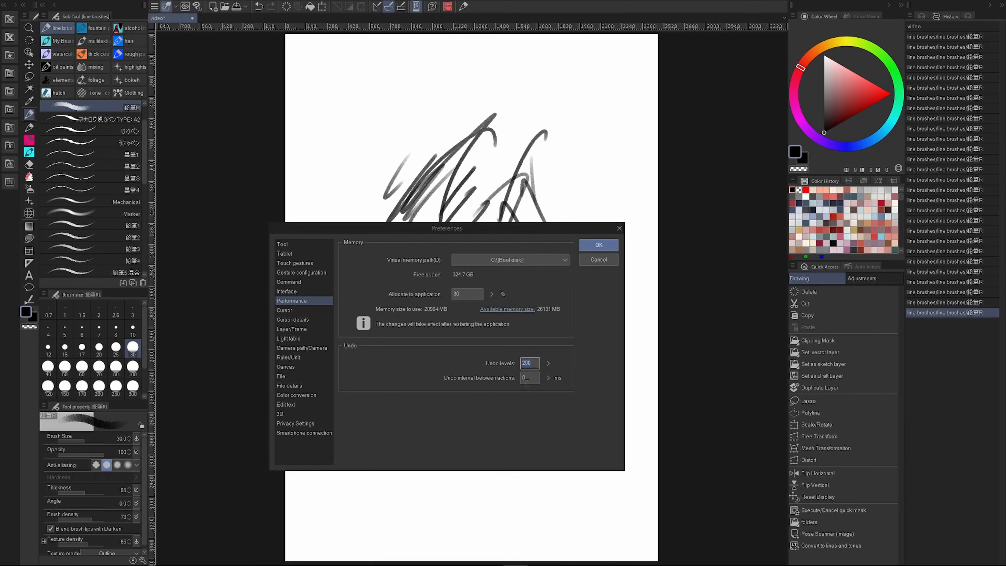
click(599, 244)
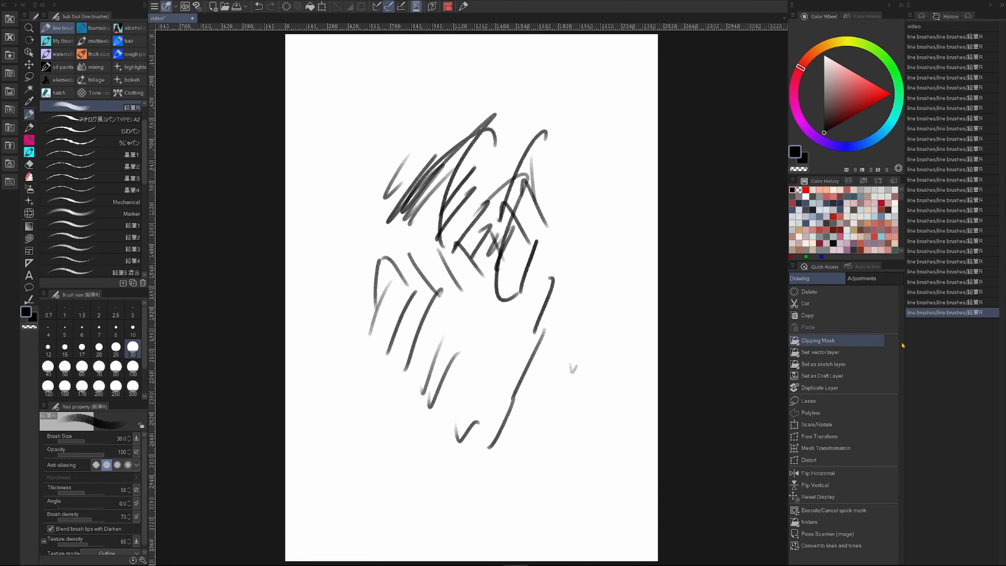
- Jump between several recorded states in the stroke history, ending on an earlier pencil stroke state
click(929, 139)
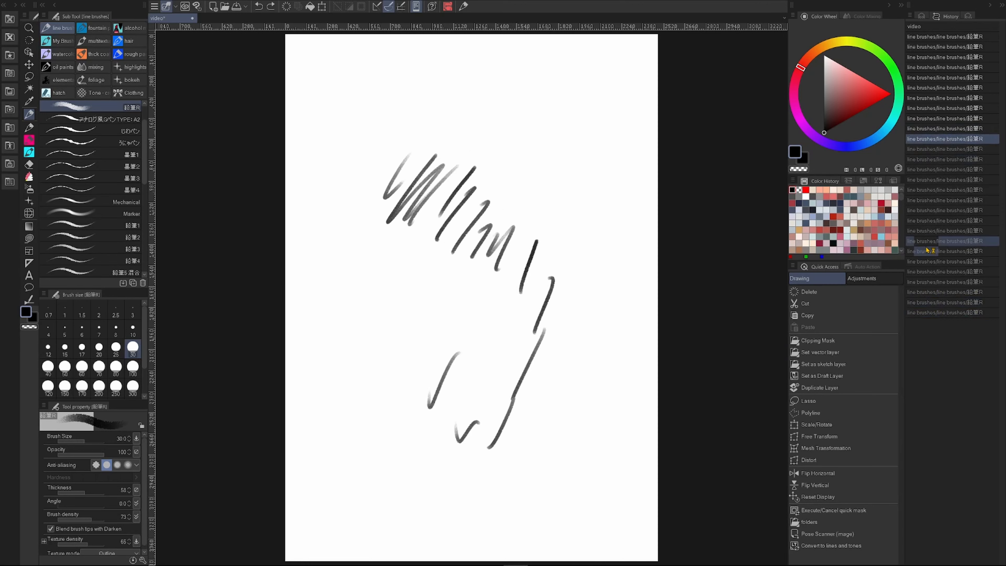
click(928, 253)
click(930, 180)
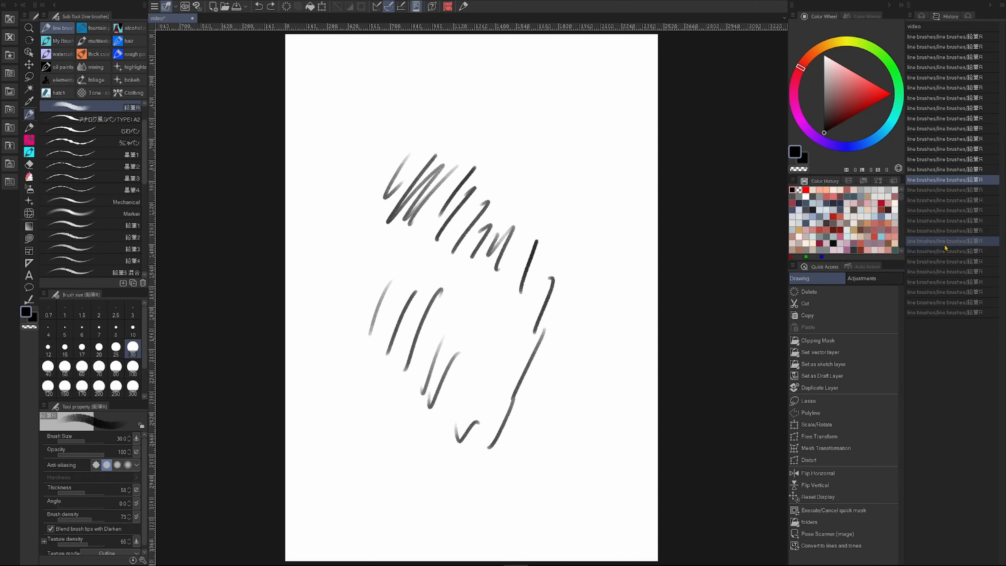
- Add a long stack of new raster layers above the pencil strokes
key(ctrl+shift+n)
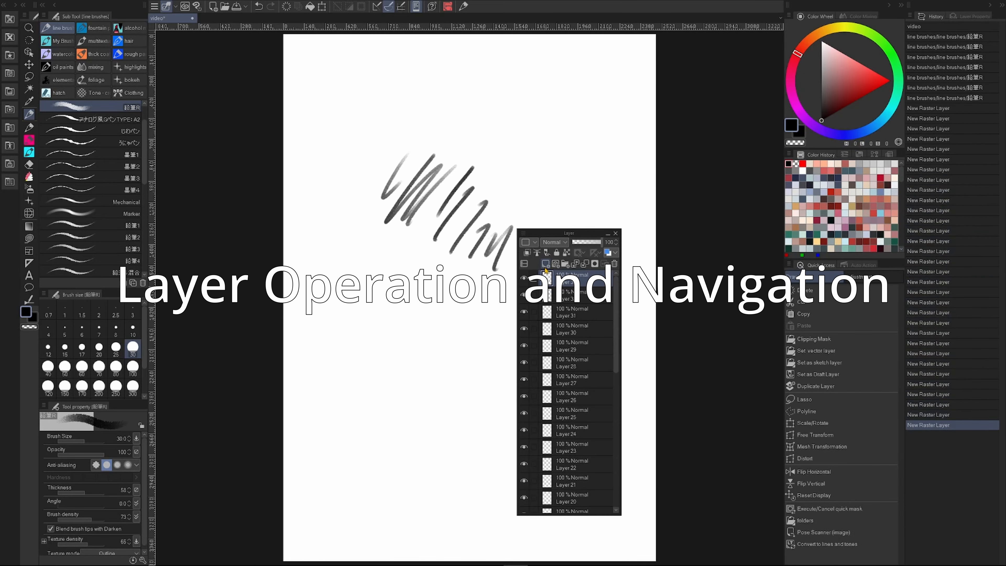
key(ctrl+shift+n)
key(ctrl+shift+n)
drag(617, 363, 619, 308)
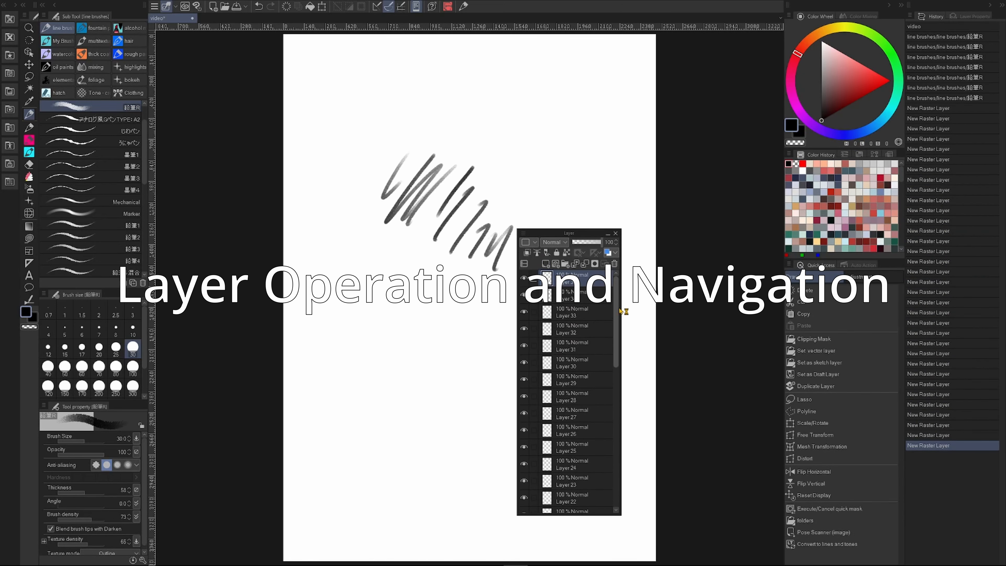
- Split the layer list into two panes and select Layer 6, Layer 33 and Layer 8 in turn across them
click(524, 263)
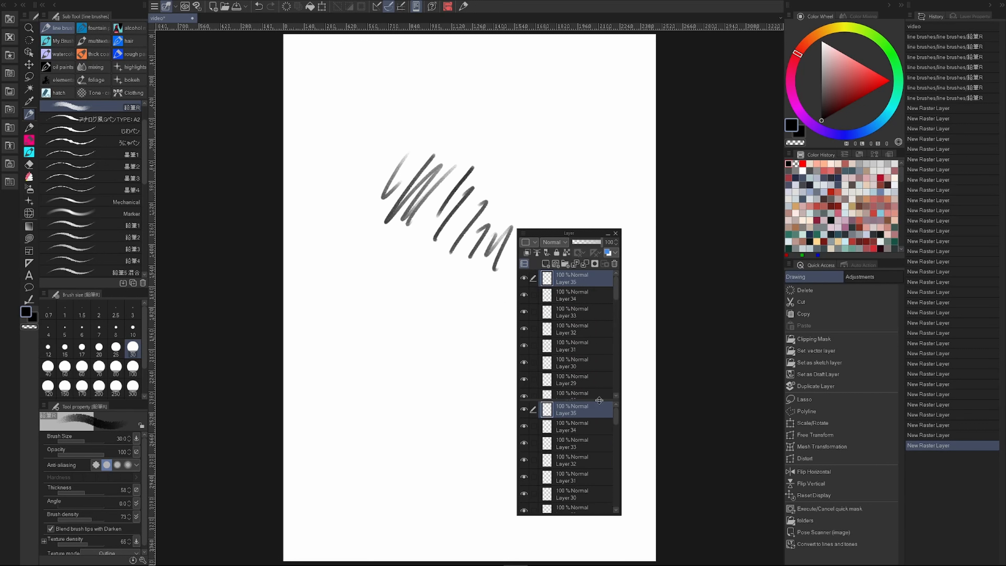
drag(603, 374, 618, 479)
click(587, 480)
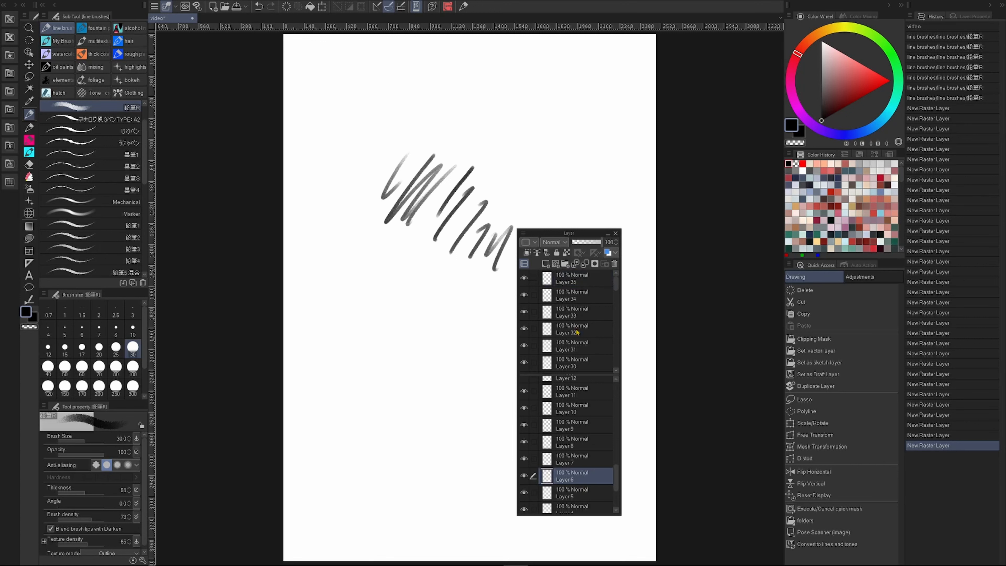
click(576, 316)
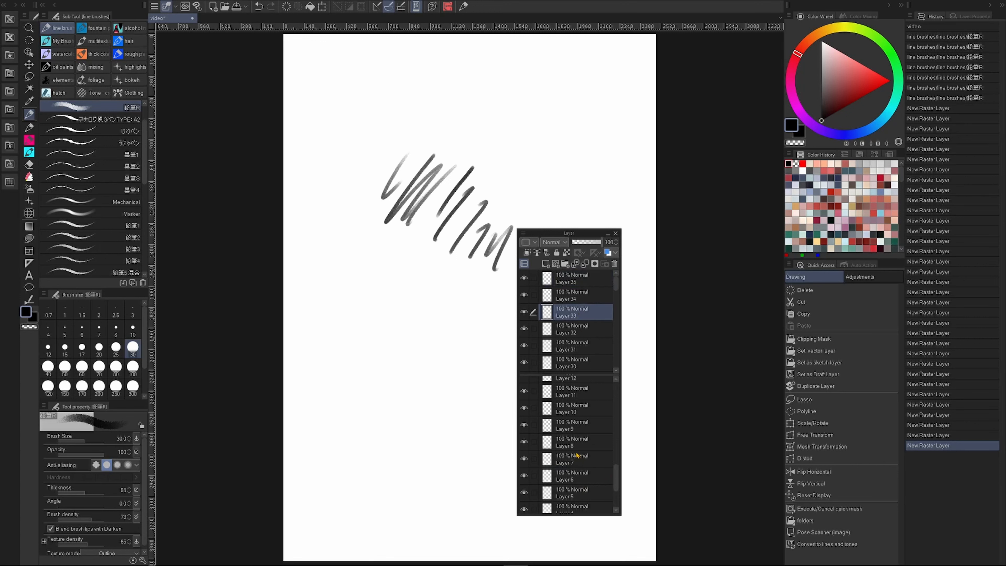
click(584, 448)
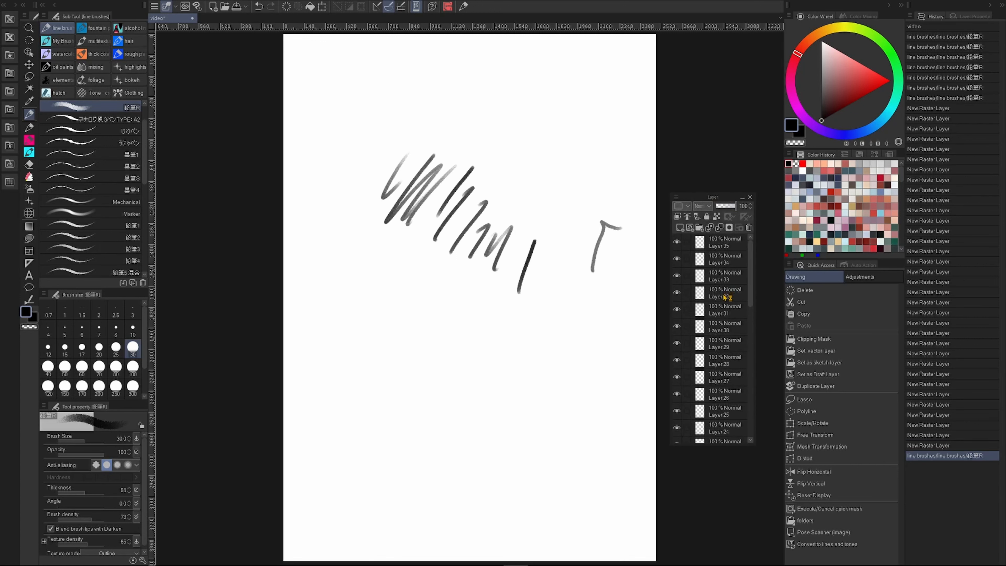
- Select Layer 1 in the layer list, and try to pick the scribble's layer directly on the canvas
scroll(728, 314, down, 7)
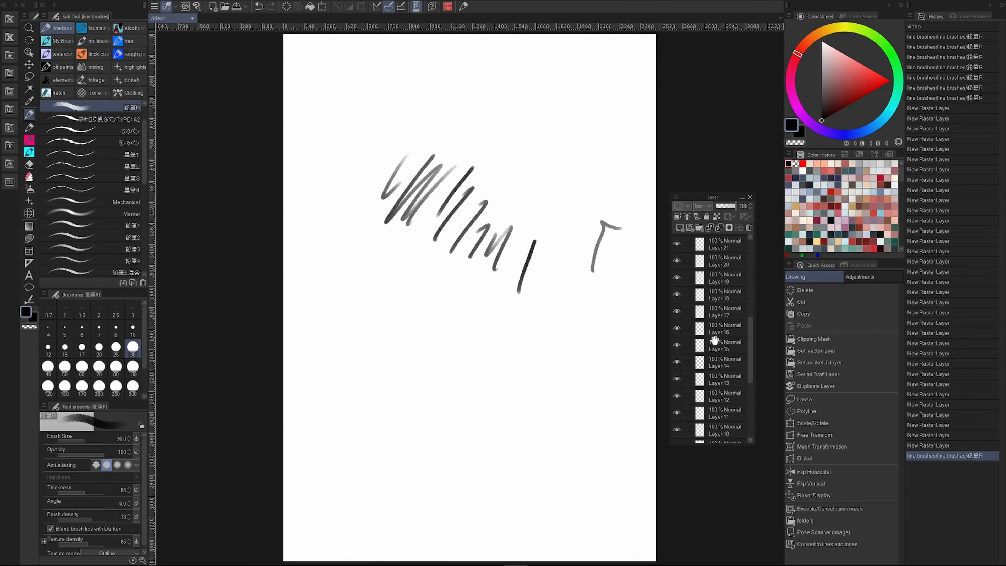
scroll(723, 261, up, 7)
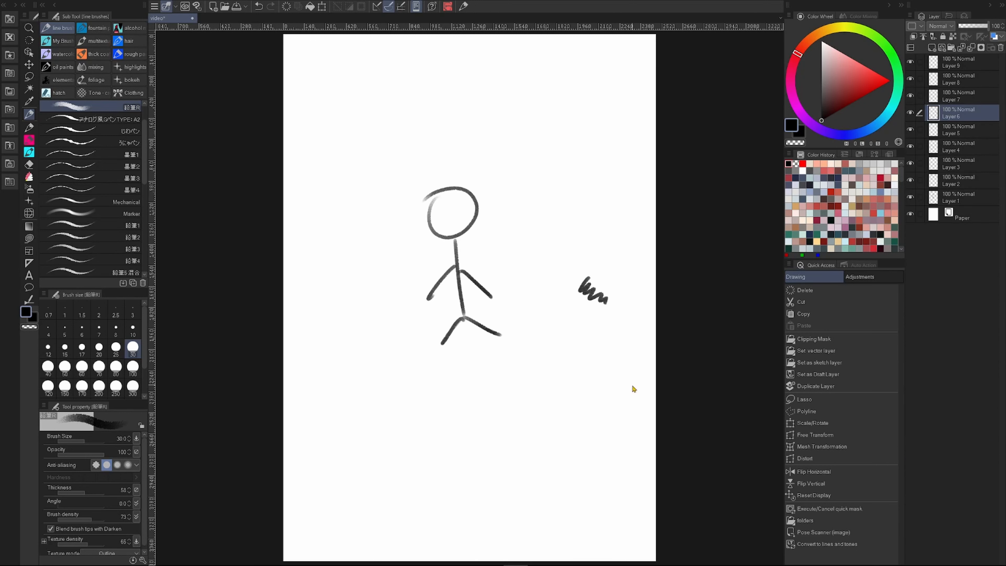
click(955, 201)
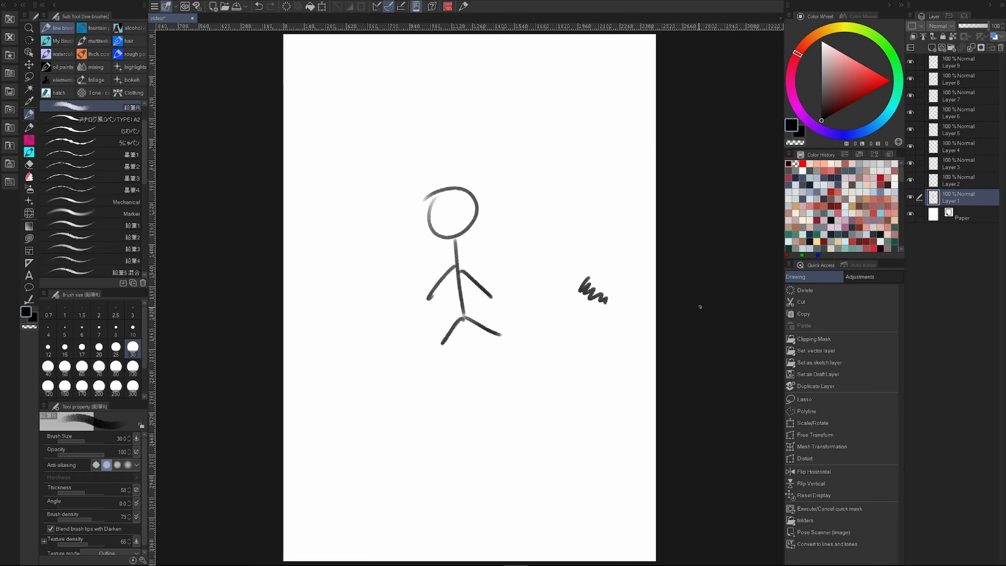
drag(562, 258, 626, 333)
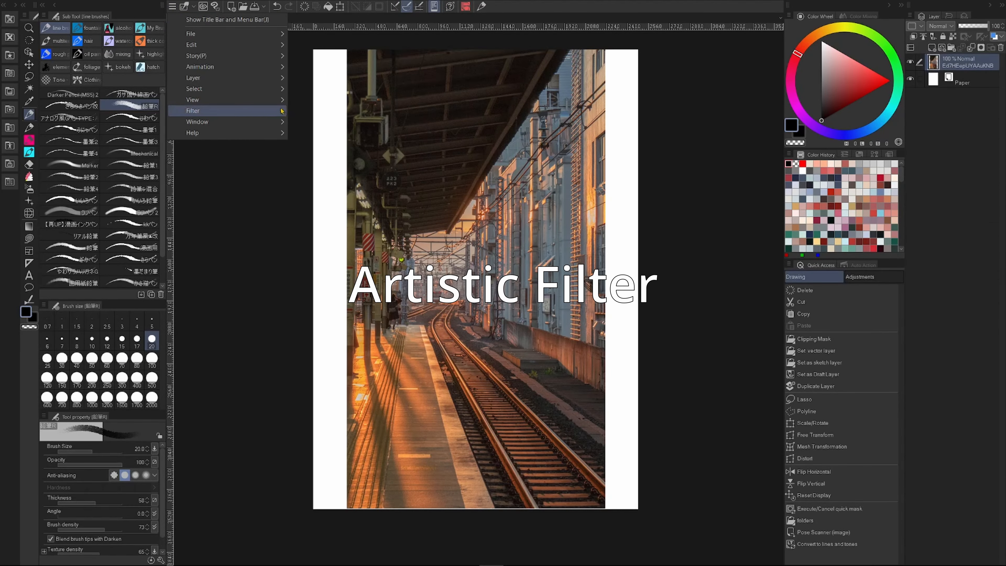
- Start the Artistic filter on the train station photo with Color only processing and set the number of colors to 21
mouse_move(254, 112)
mouse_move(337, 146)
click(394, 147)
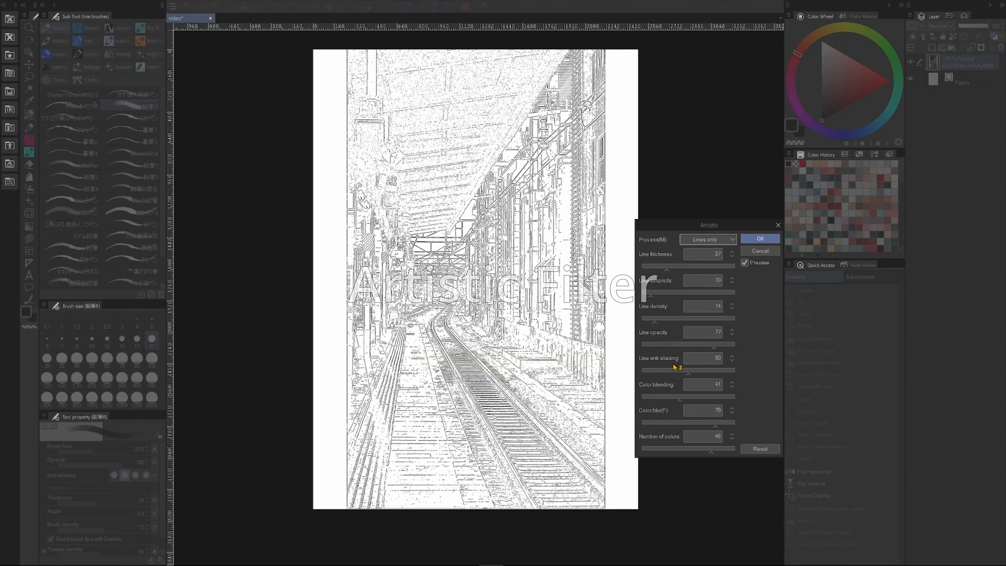
click(707, 239)
click(707, 261)
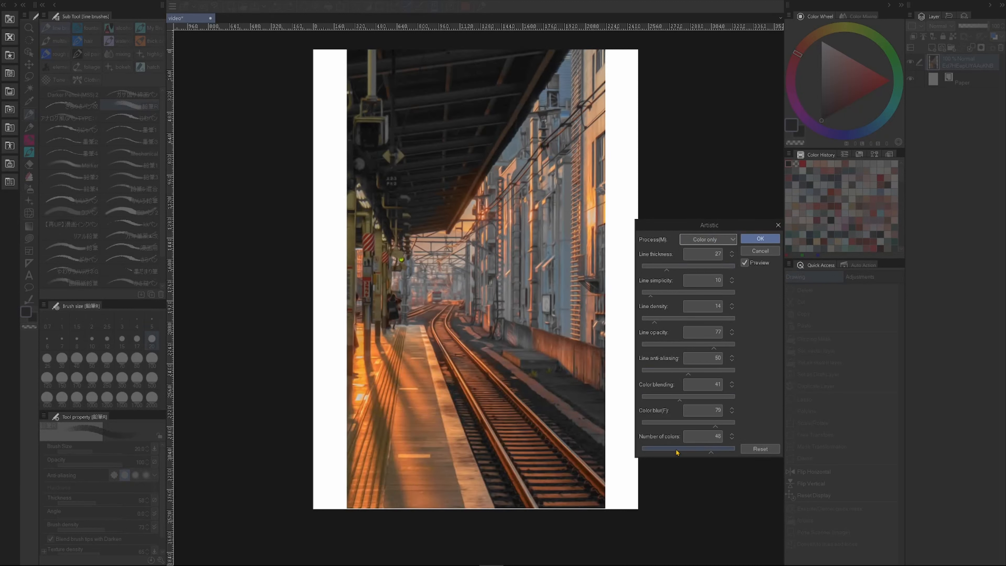
drag(676, 451, 672, 452)
- Apply the Artistic filter as Lines only with line thickness 29, line simplicity 49 and a higher line density
click(707, 240)
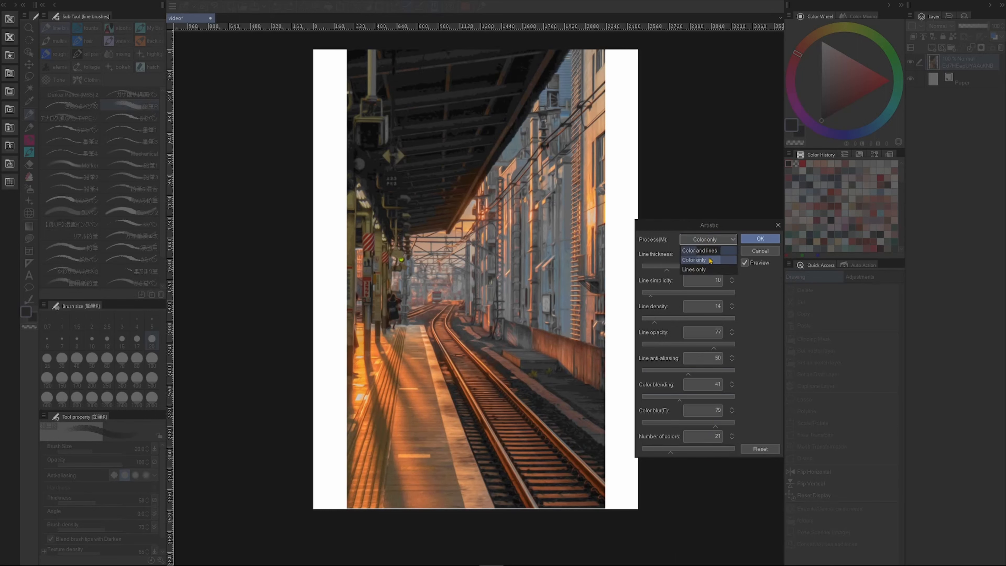
click(712, 272)
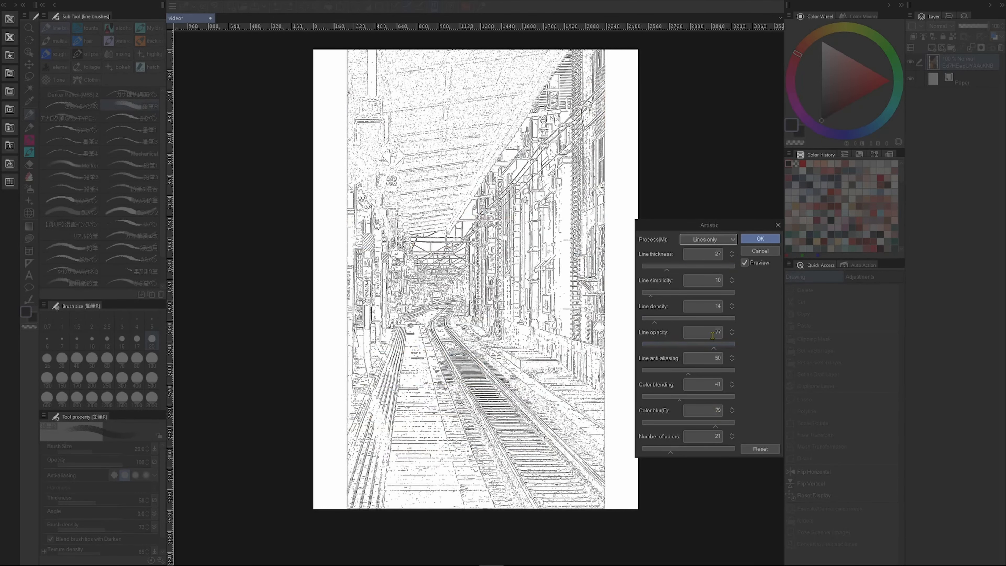
click(676, 271)
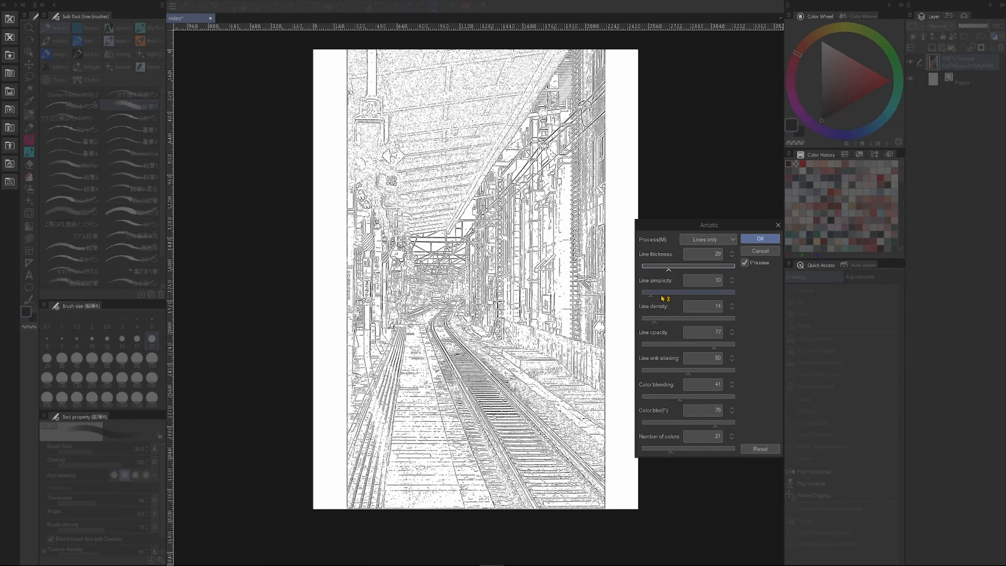
click(688, 293)
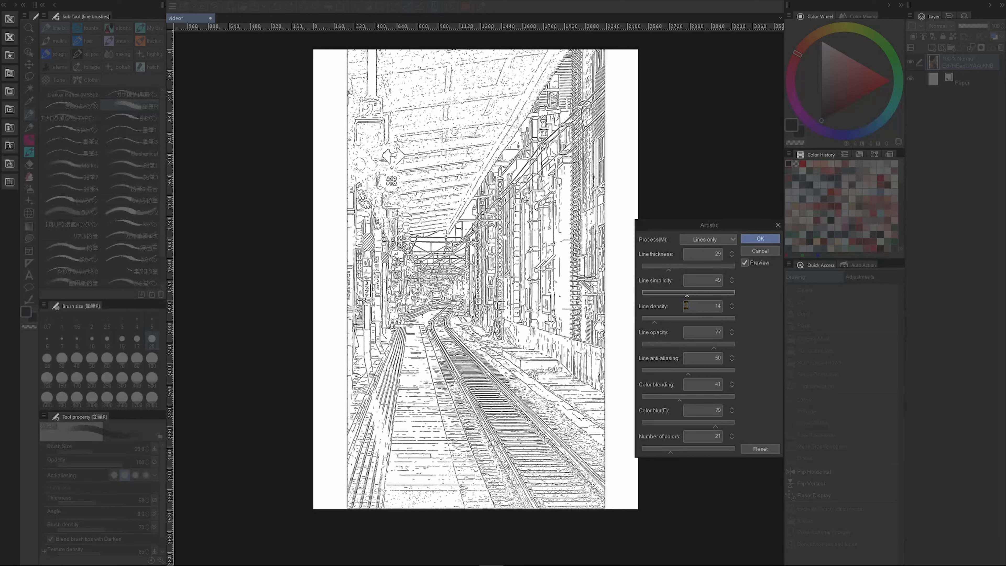
click(671, 319)
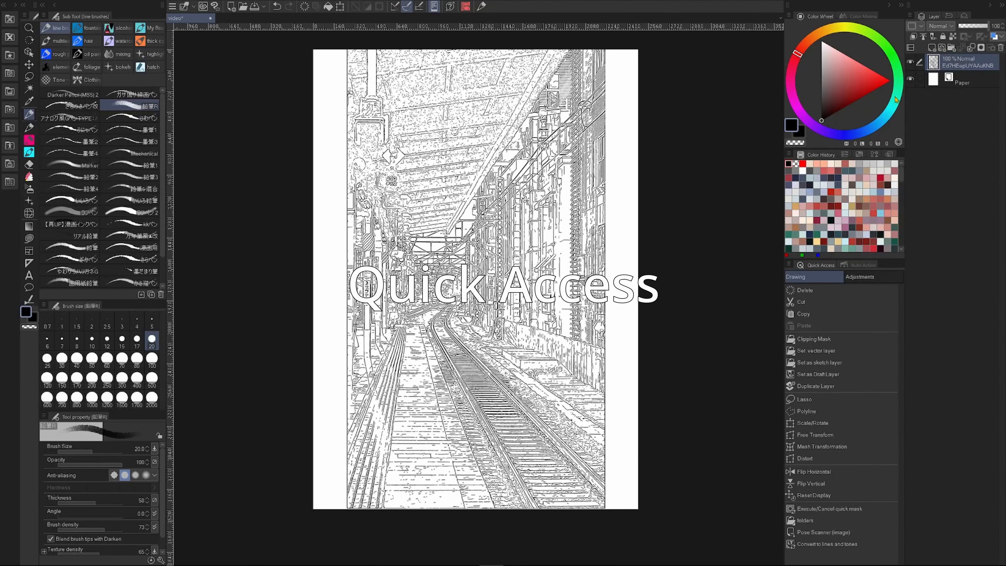
- Float the Quick Access palette beside the artwork, try its Delete command on the layer and undo the deletion
mouse_move(829, 267)
mouse_down()
mouse_move(709, 198)
mouse_move(707, 179)
mouse_up()
click(670, 201)
key(ctrl+z)
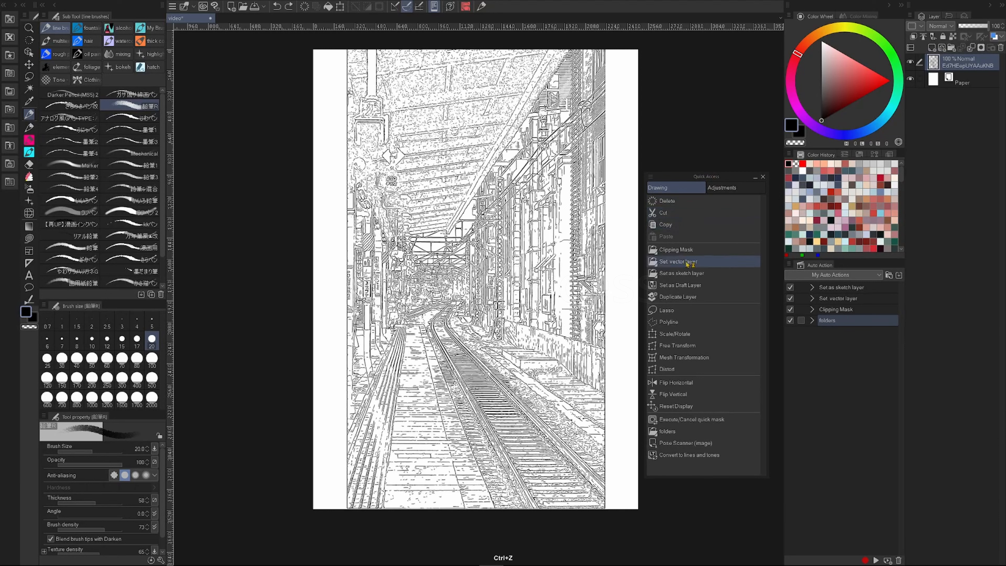
- Try a freehand Lasso selection over the railway line art
click(666, 310)
drag(575, 330, 481, 303)
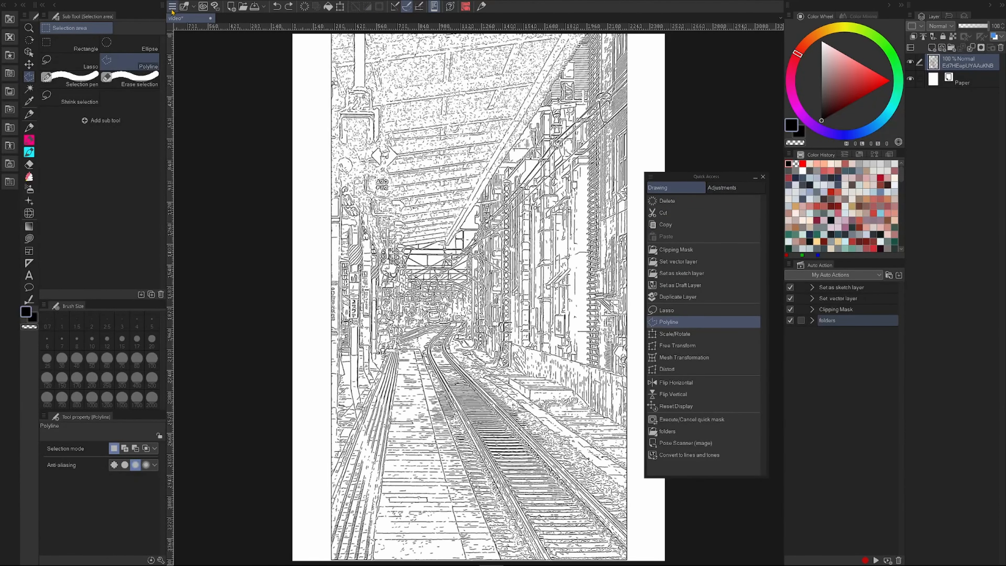
- Check where the Quick Access palette is listed among the available windows, and reset the canvas display
click(173, 6)
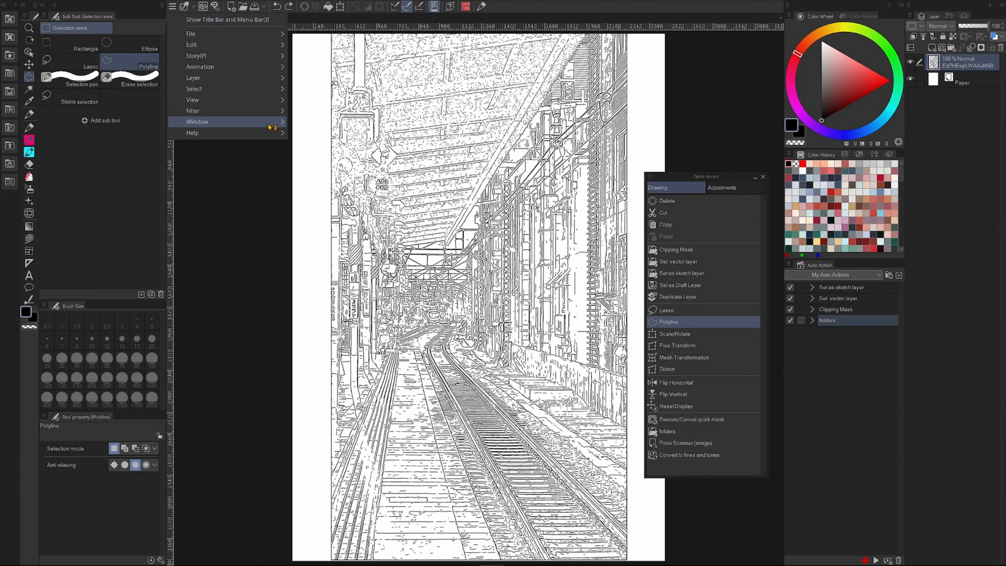
mouse_move(270, 123)
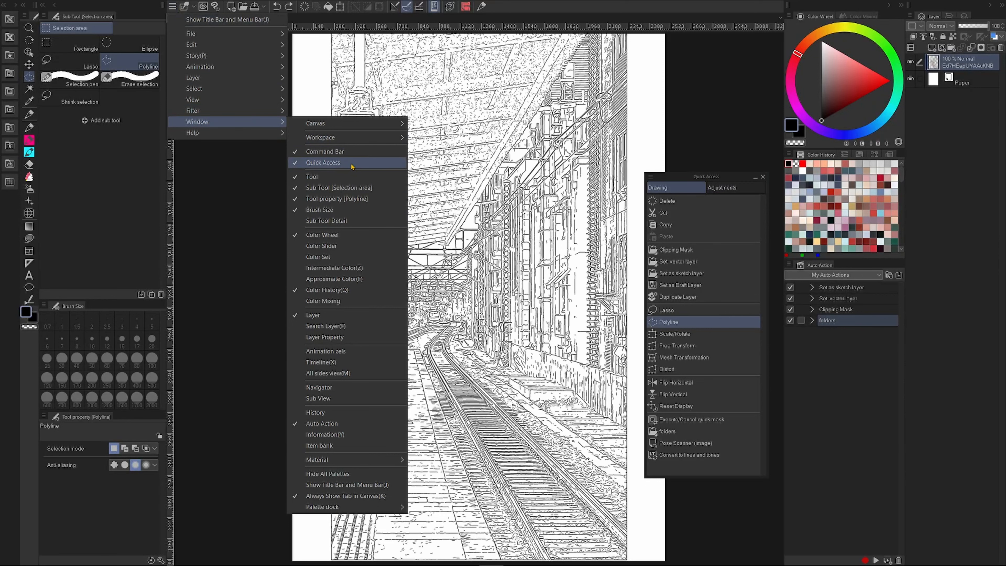
click(675, 405)
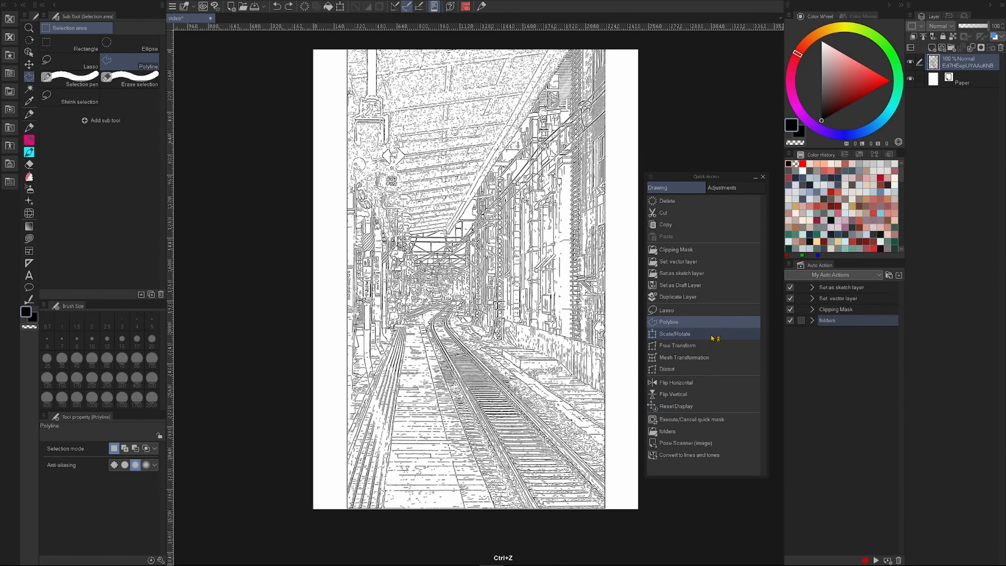
- Try rotating the line art layer with Scale/Rotate, and undo the whole transformation
click(681, 334)
drag(612, 243, 617, 333)
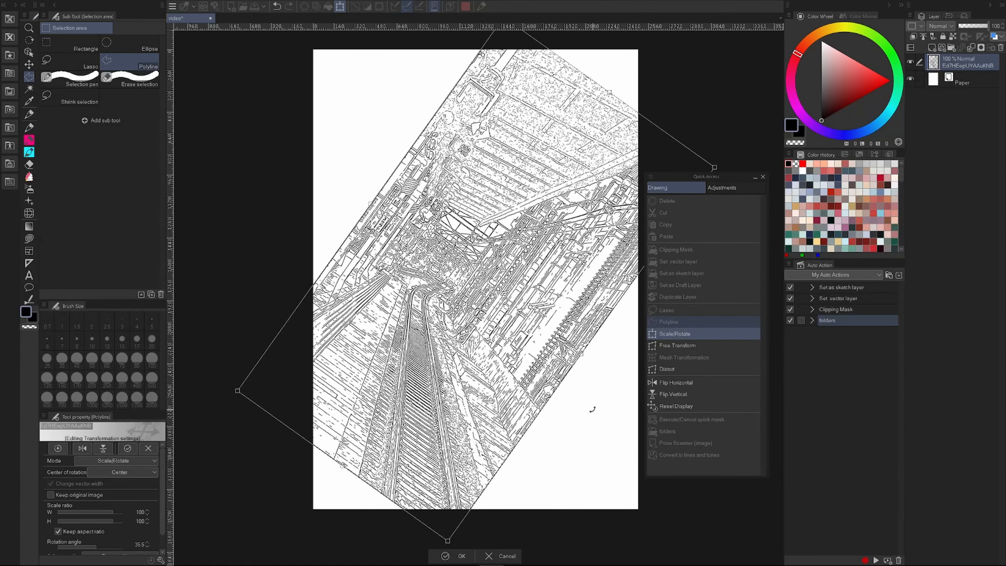
drag(593, 408, 627, 287)
key(ctrl+z)
key(ctrl+z)
key(ctrl+z)
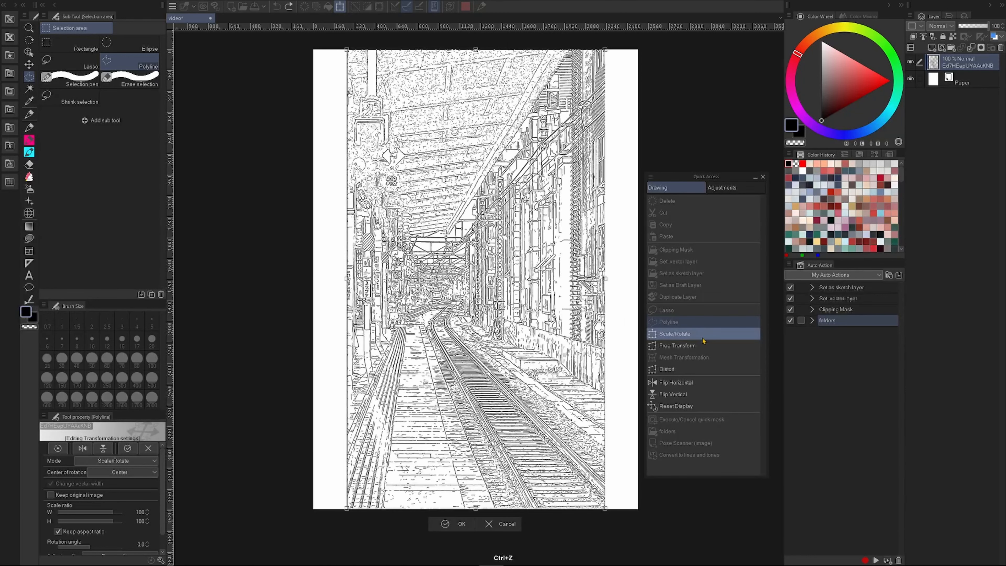
key(ctrl+z)
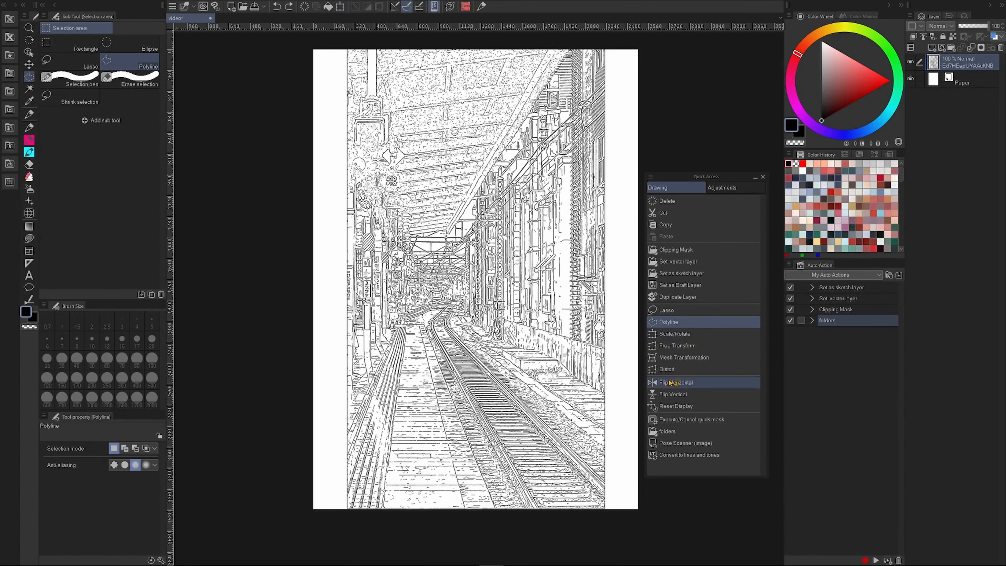
- Flip the canvas view horizontally and vertically, returning it each time, and reset the display
click(690, 384)
click(691, 384)
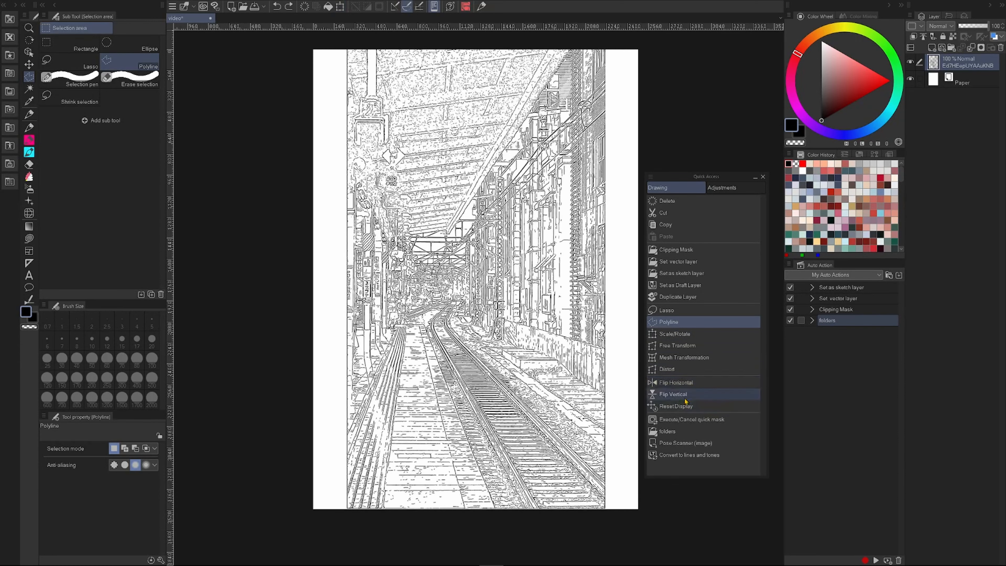
click(687, 397)
click(686, 397)
click(683, 406)
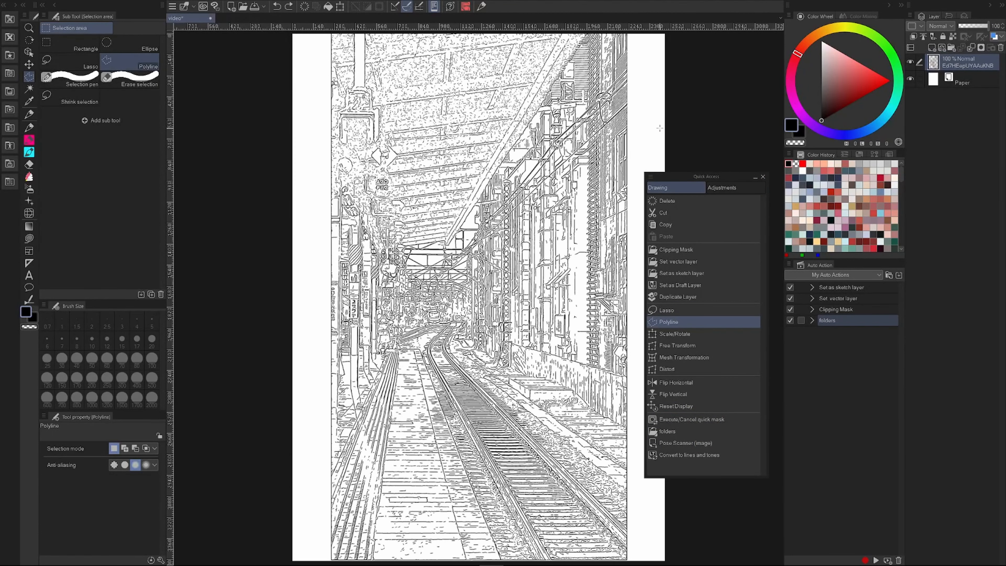
- Look through the command categories offered in the Quick Access Settings, and close the dialog
right_click(725, 464)
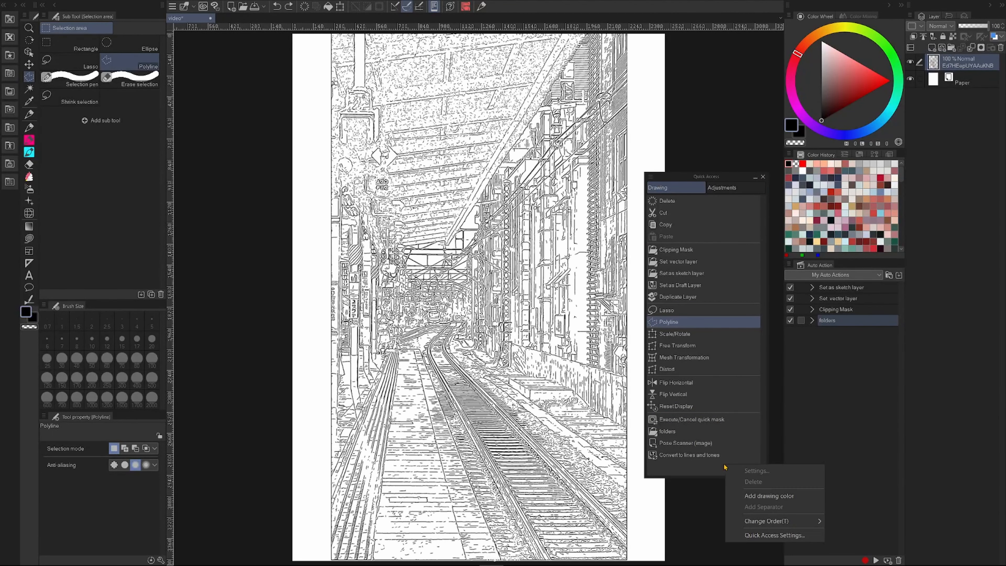
click(740, 478)
click(436, 191)
click(437, 241)
click(477, 221)
click(477, 233)
click(587, 175)
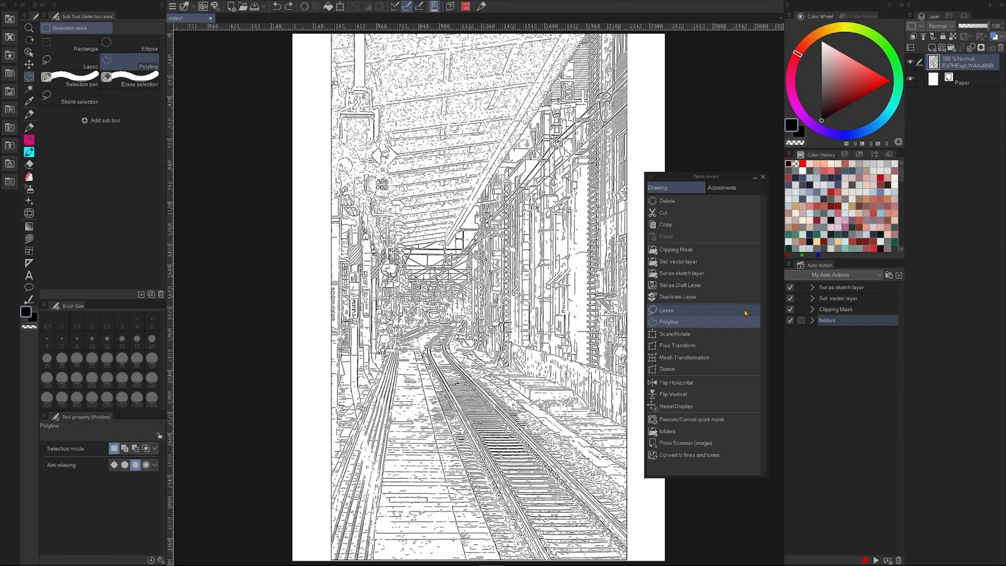
- Examine the Quick Access palette's set options, and try rearranging the order of its transformation commands
right_click(745, 313)
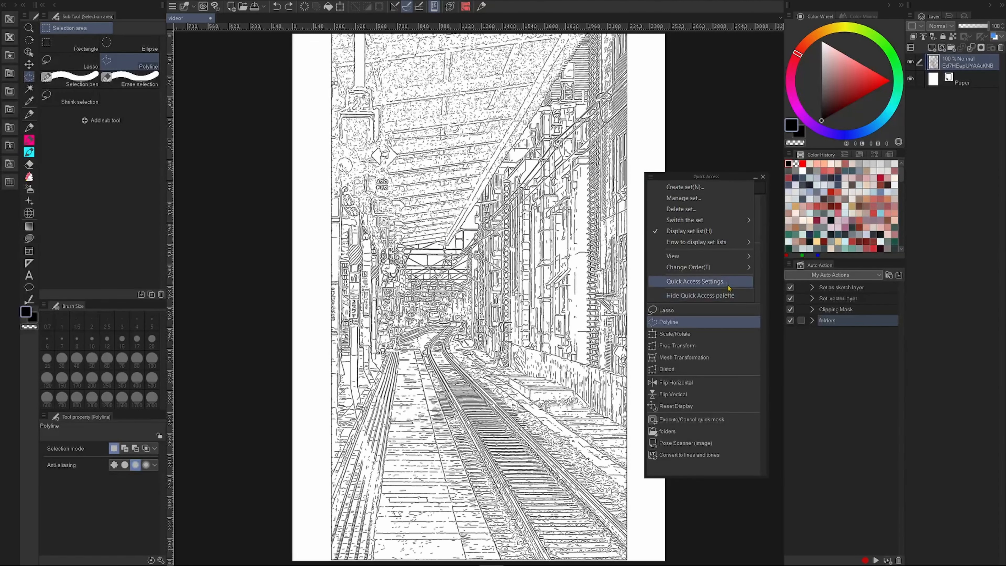
click(736, 185)
click(582, 298)
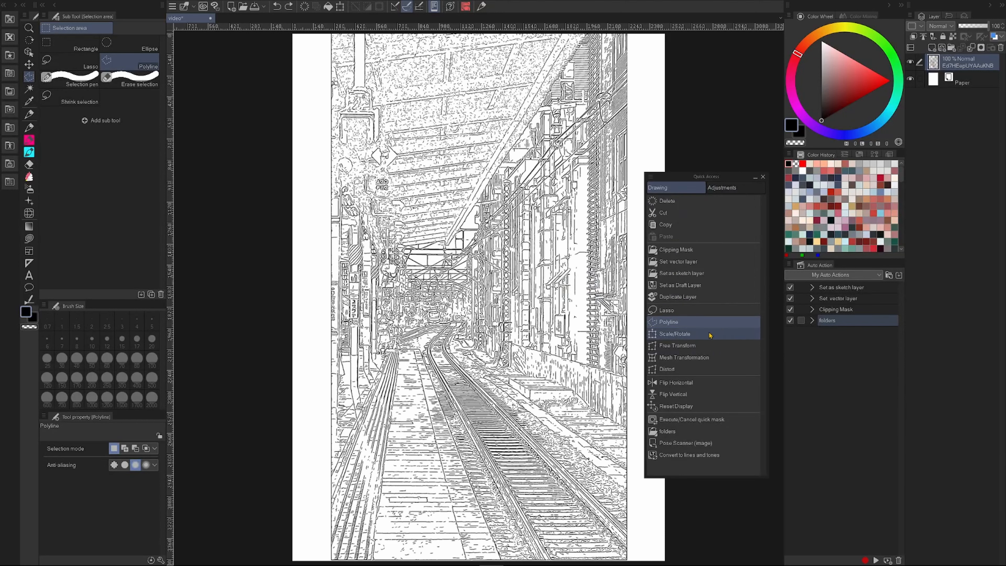
click(651, 177)
mouse_move(712, 326)
mouse_down()
mouse_move(713, 342)
mouse_move(712, 321)
mouse_up()
drag(707, 369, 707, 356)
drag(708, 358, 707, 373)
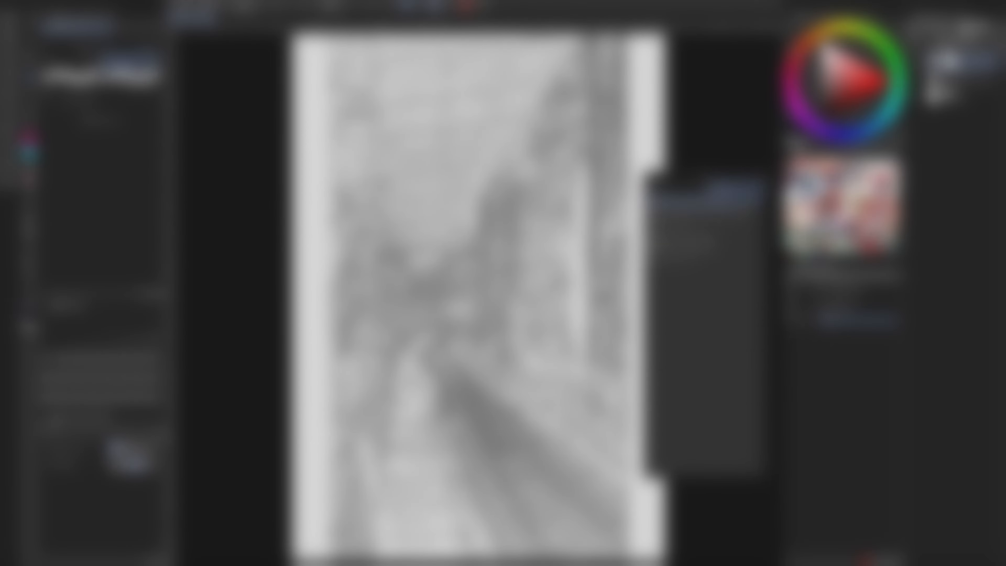
- Float the Auto Action palette beside the artwork, and check where it is listed among the available windows
drag(820, 264, 712, 176)
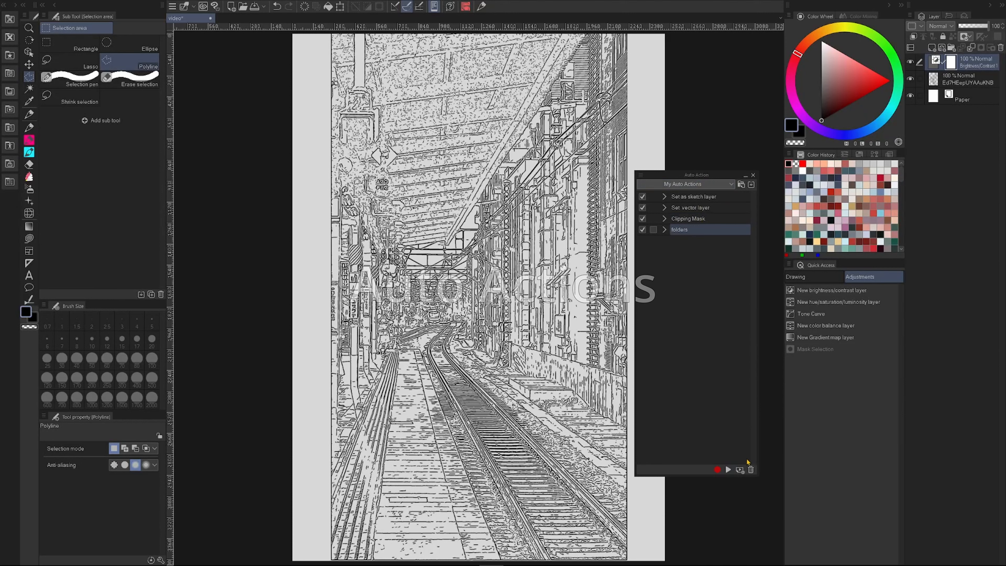
click(720, 186)
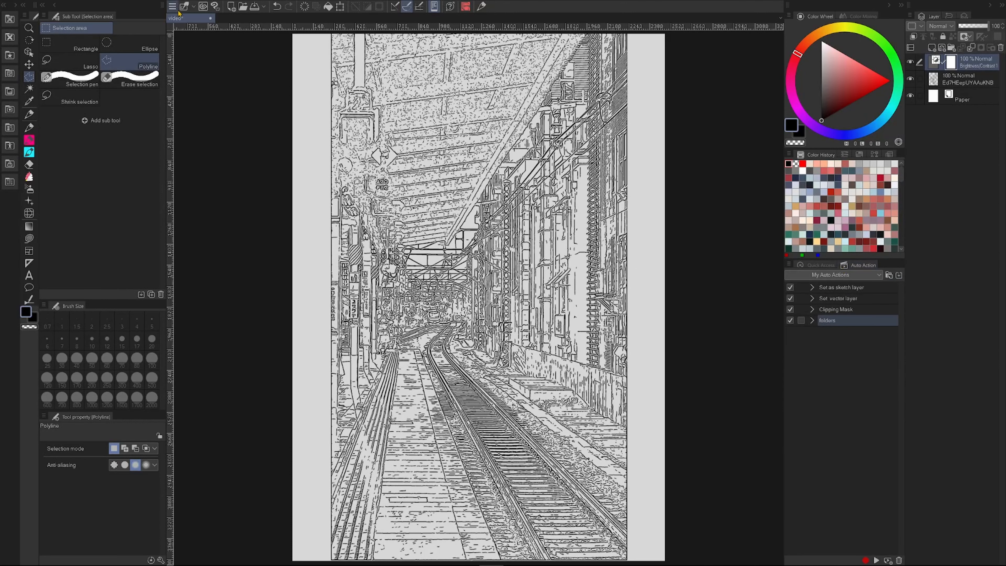
click(172, 6)
mouse_move(254, 124)
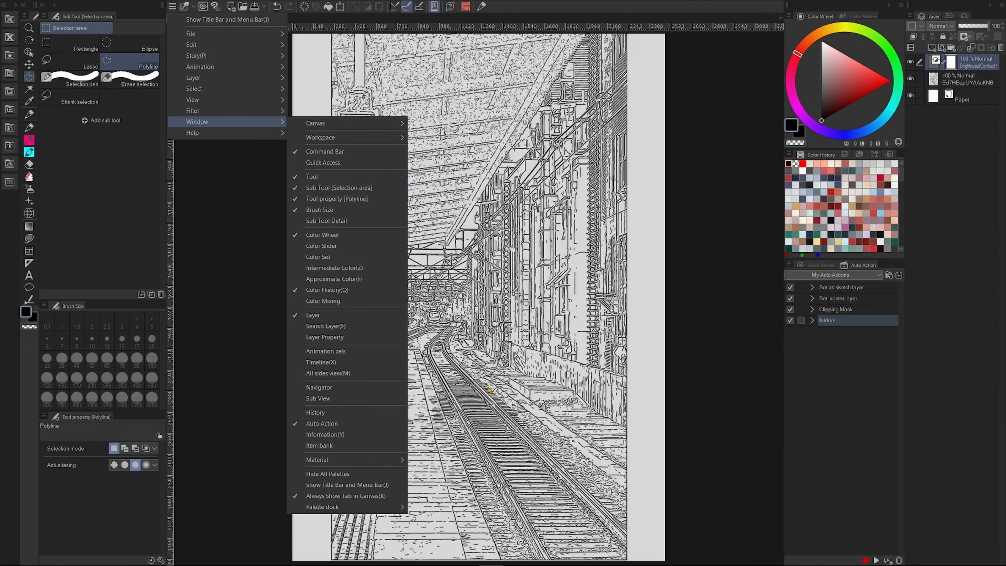
click(349, 424)
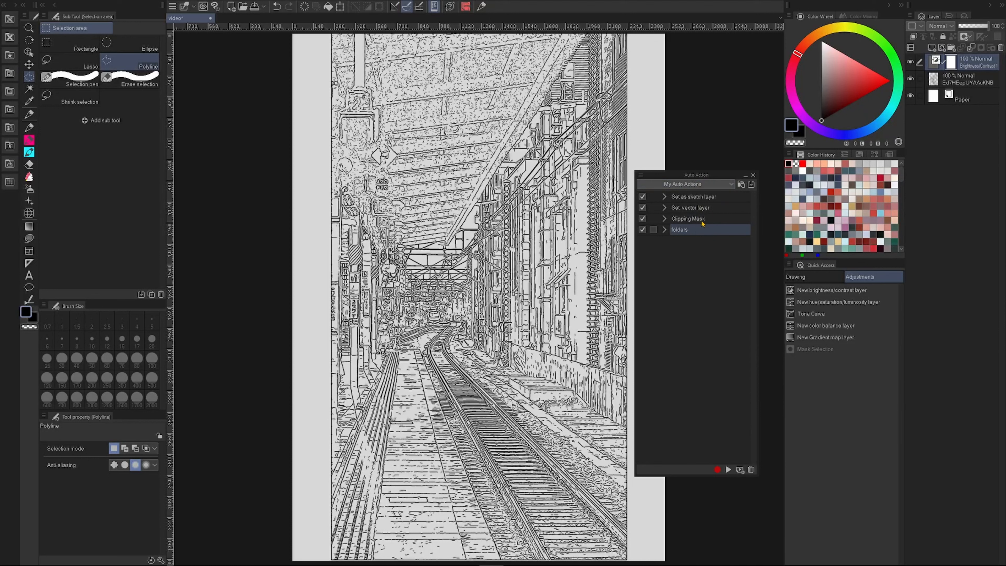
- Switch the auto action set to Default to view its actions, and return to My Auto Actions
click(723, 184)
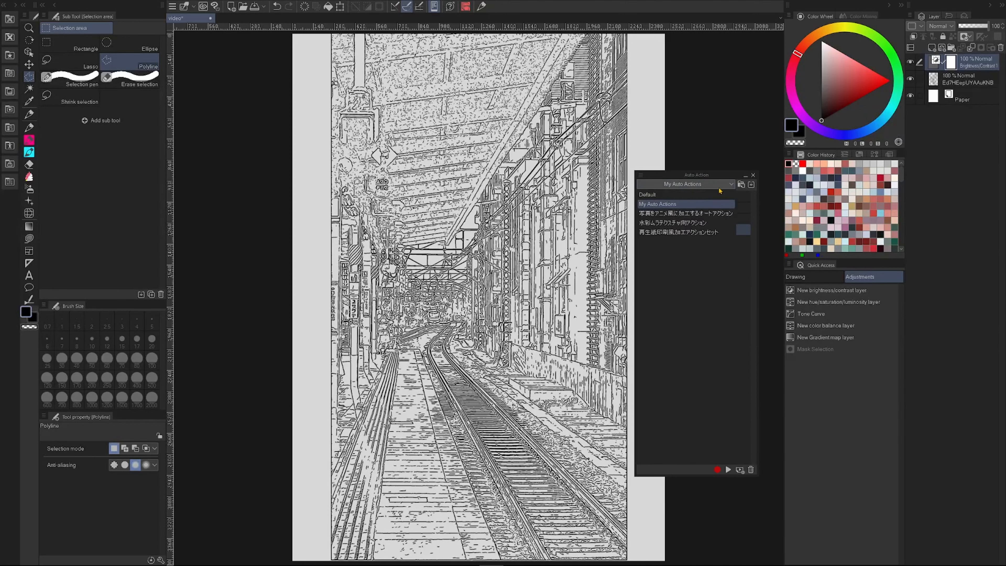
click(687, 194)
click(719, 185)
click(718, 204)
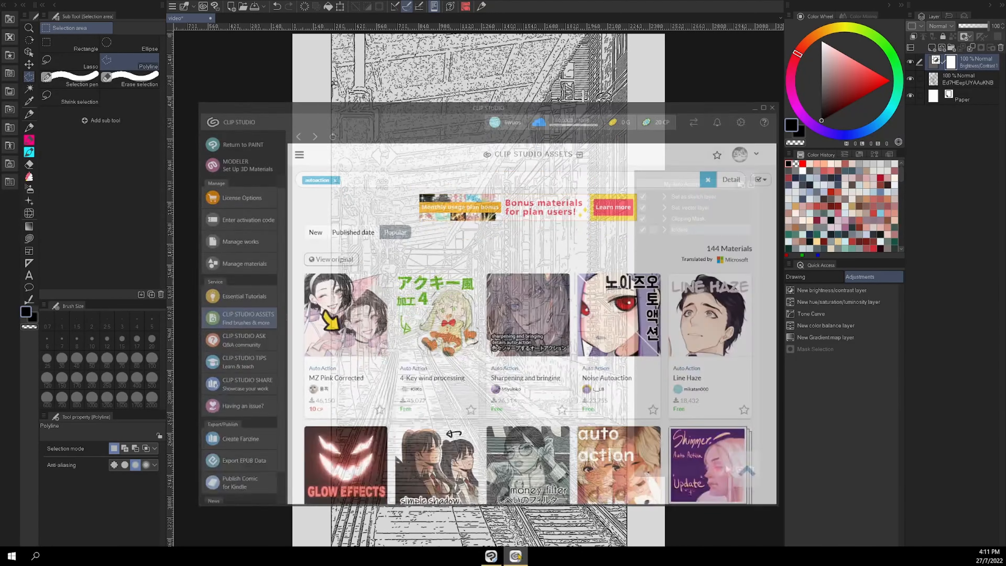
- Switch to CLIP STUDIO ASSETS and browse the popular materials tagged autoaction
click(511, 556)
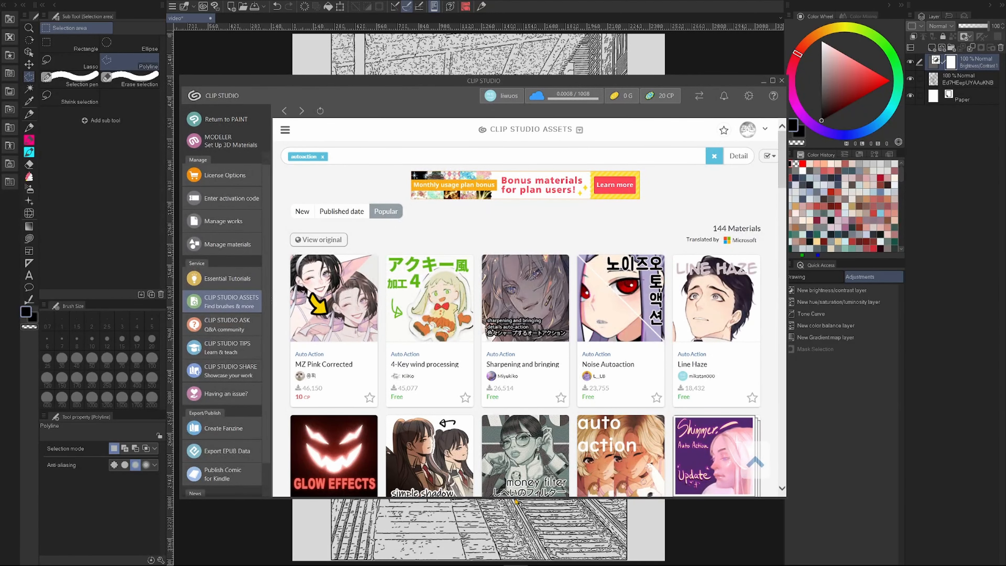
scroll(516, 495, down, 15)
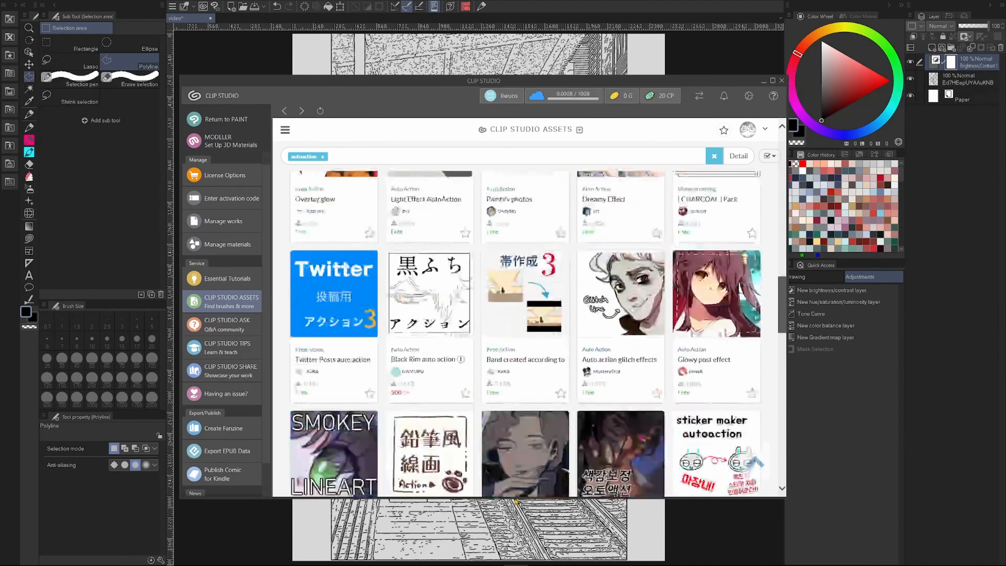
scroll(516, 501, down, 15)
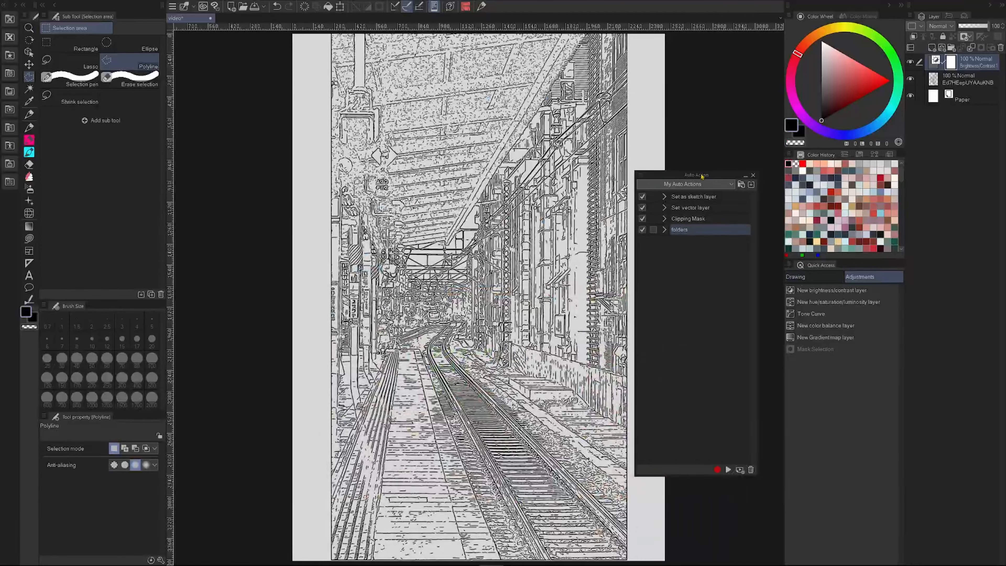
- Reposition the floating Auto Action palette, and create a new auto action named "set draft layer" in My Auto Actions
drag(701, 176, 844, 270)
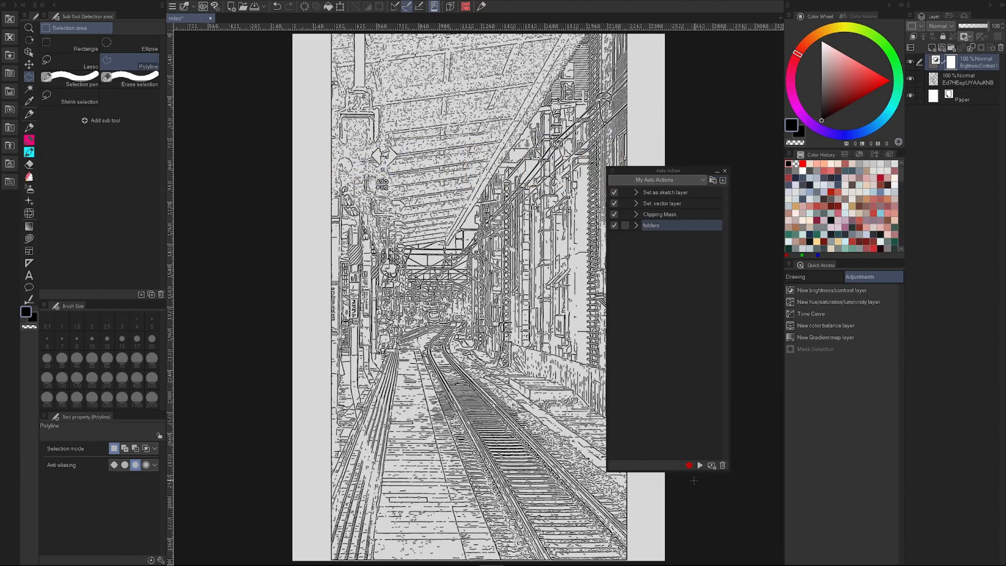
click(711, 465)
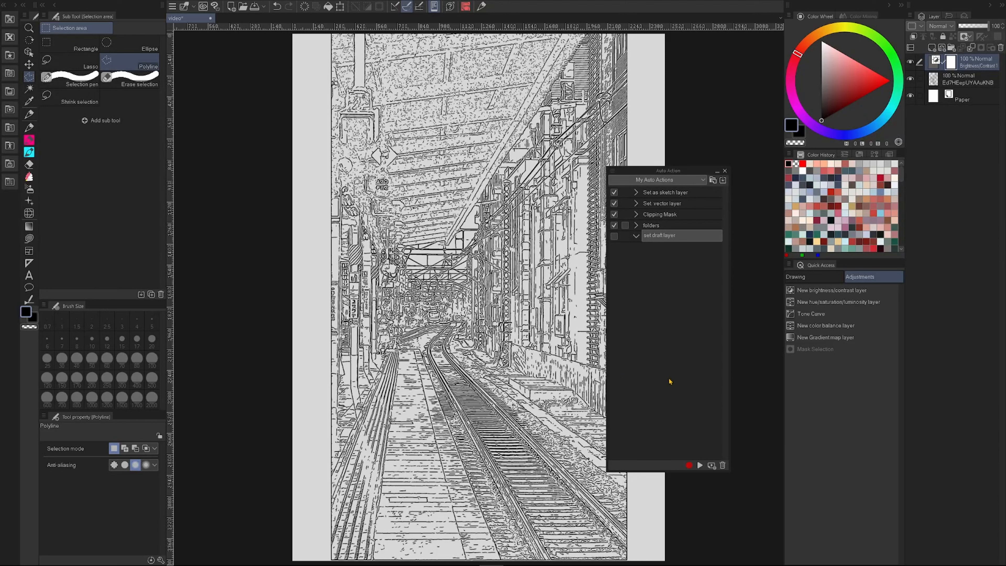
key(Return)
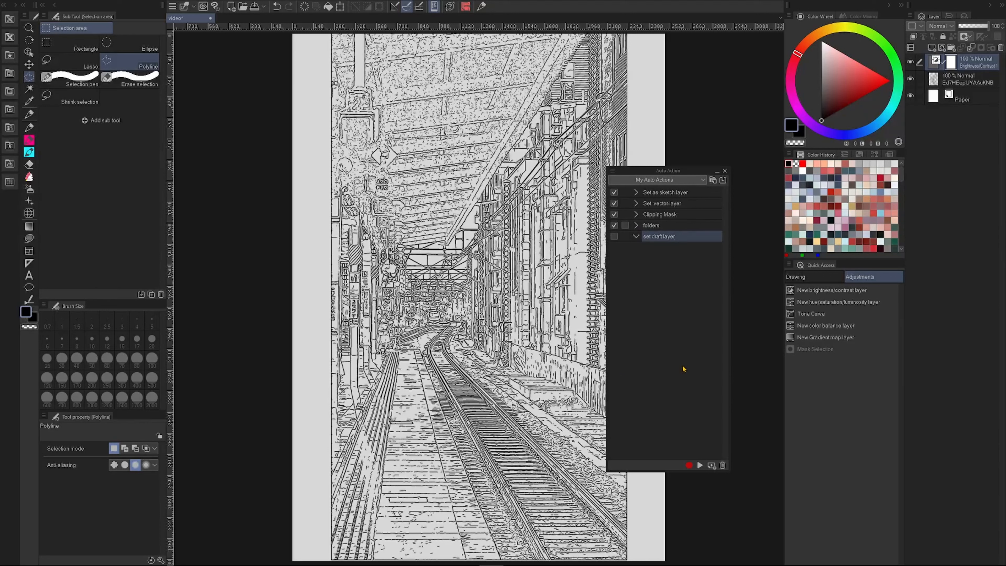
- Start recording the set draft layer action, make the line art a draft layer and lower its opacity to 30%
click(689, 466)
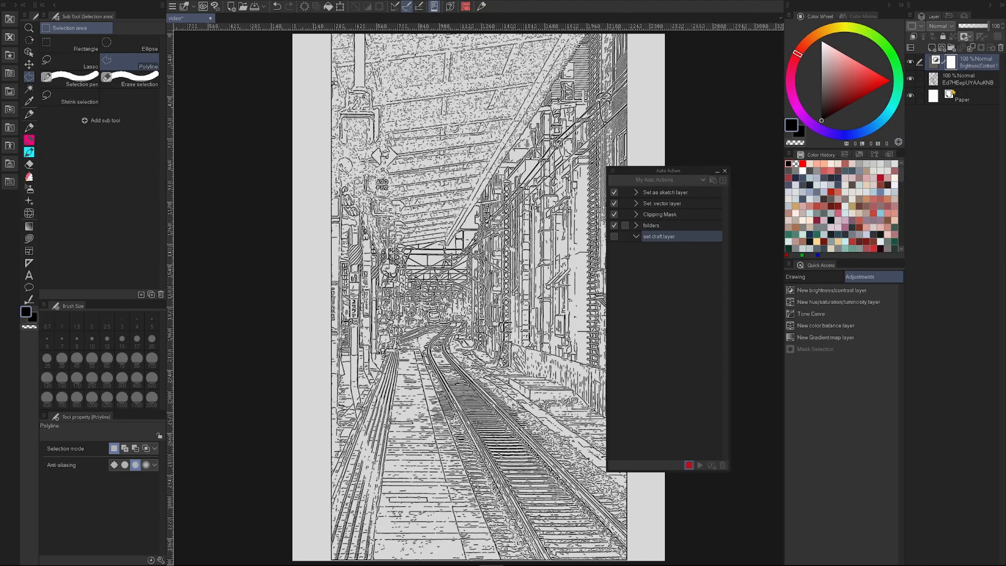
click(960, 81)
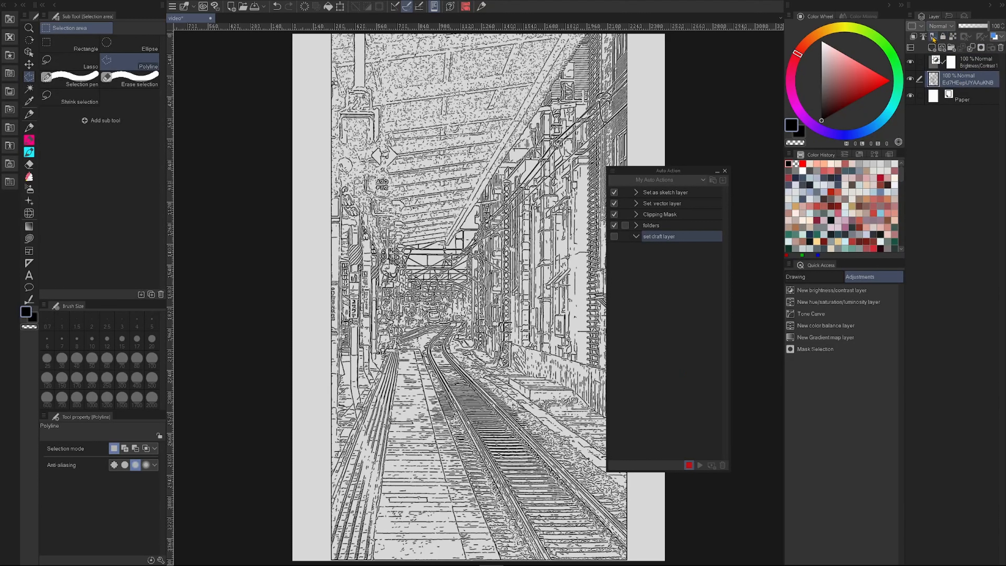
click(932, 37)
click(968, 27)
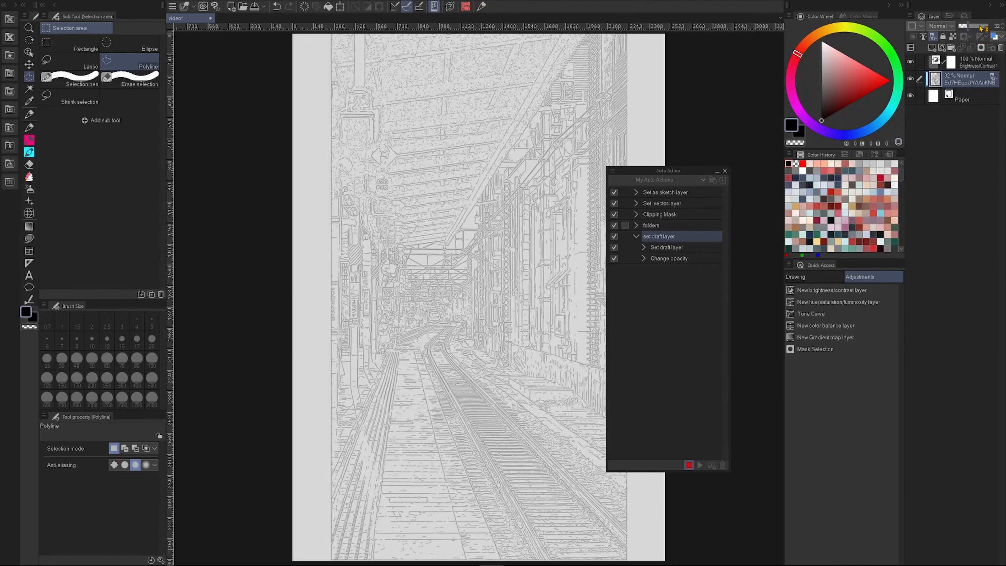
click(965, 30)
drag(968, 39, 968, 42)
- Record enabling the layer color on the line art and adding a new raster layer above it, and stop recording
click(994, 36)
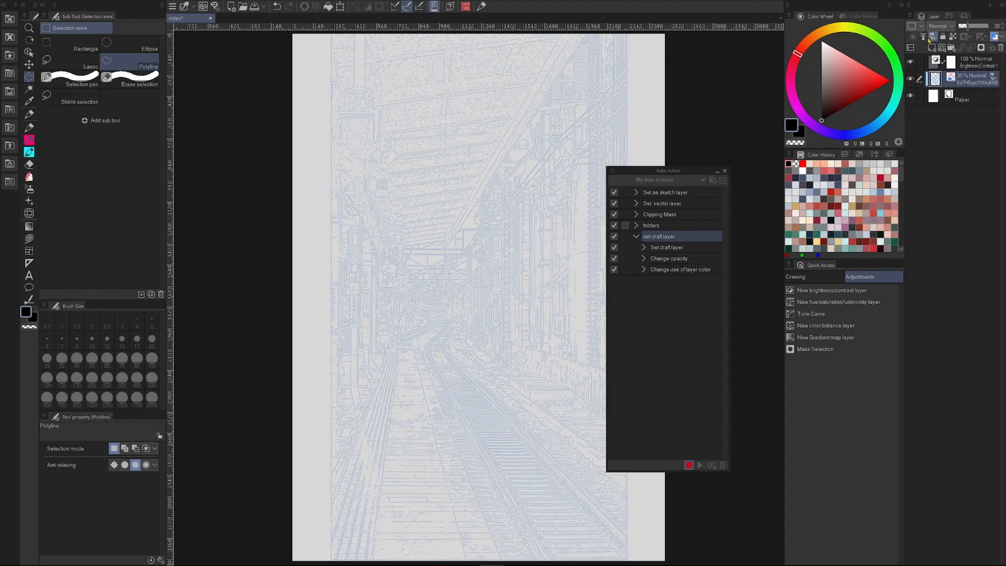
click(932, 48)
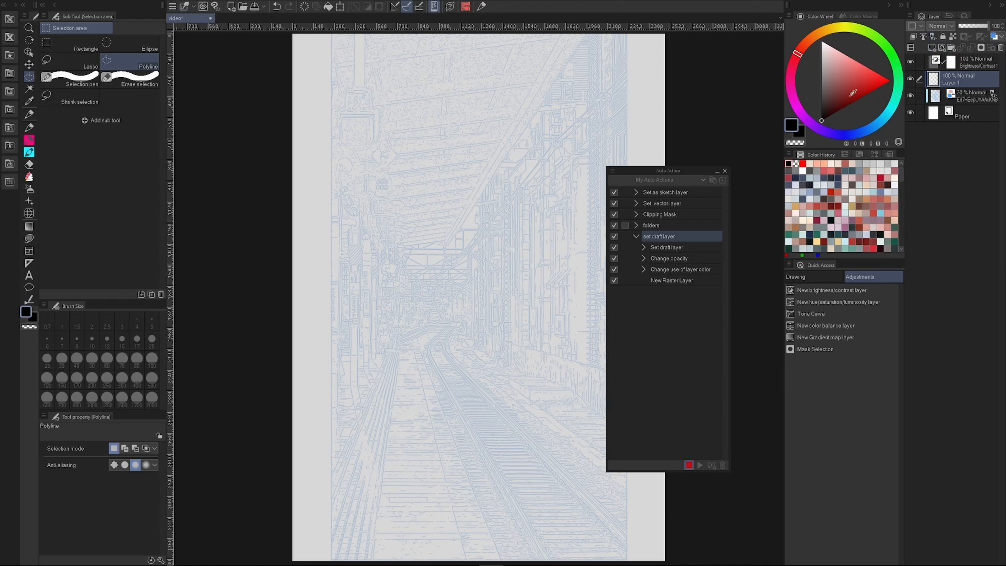
click(689, 465)
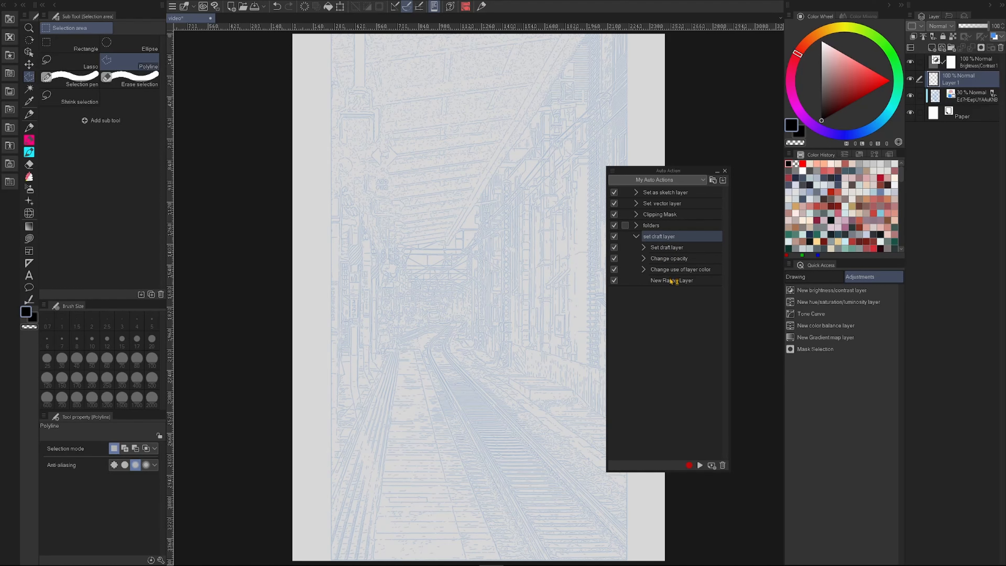
- Run the recorded set draft layer action once, and undo that run together with the layer changes made while recording
click(700, 465)
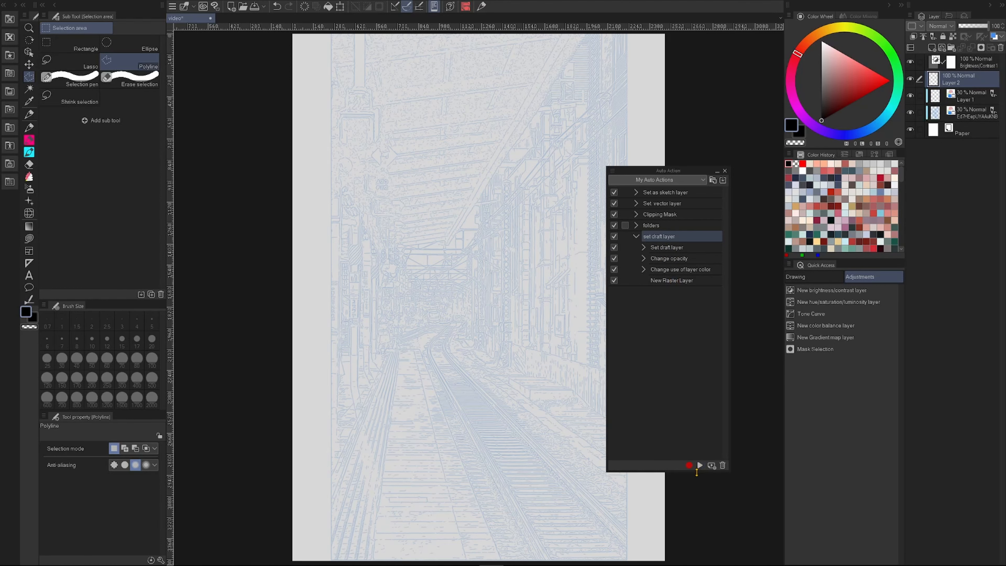
key(ctrl+z)
key(ctrl+z)
key(ctrl+z)
key(ctrl+z)
key(ctrl+z)
- Exclude Change opacity and Change use of layer color from the set draft layer action, and undo the trial runs on the line art
click(700, 465)
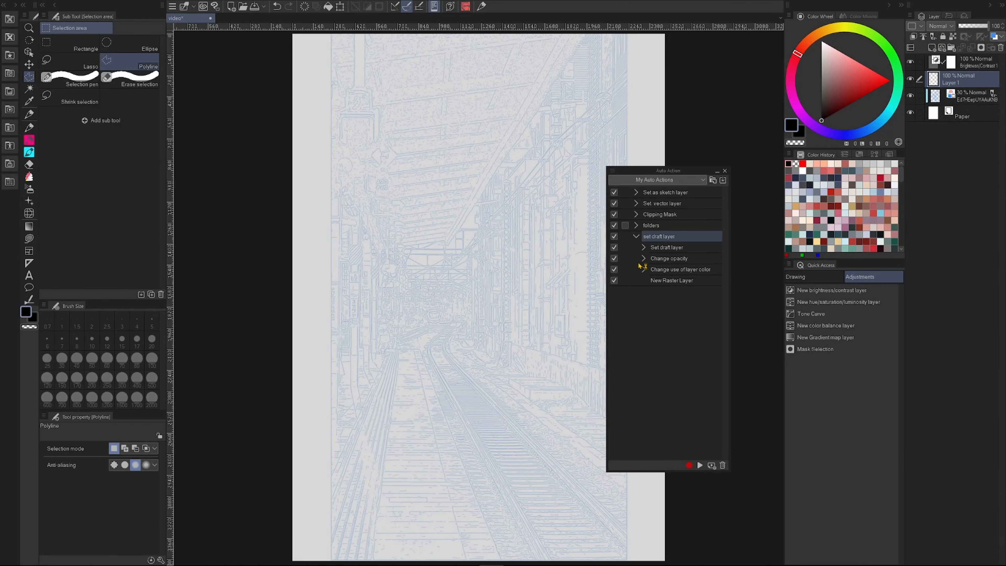
click(614, 258)
click(615, 269)
key(ctrl+z)
key(ctrl+z)
key(ctrl+z)
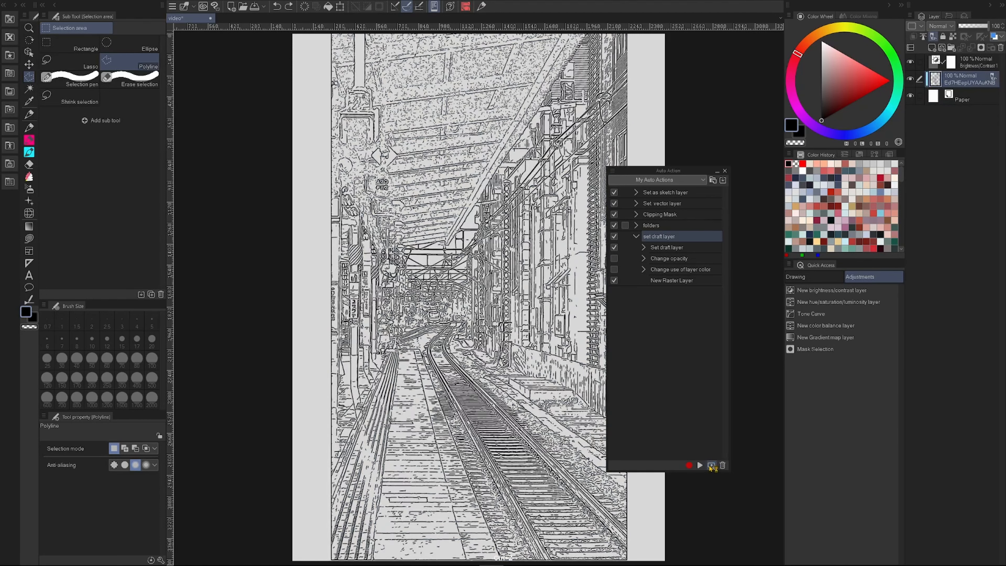
click(700, 465)
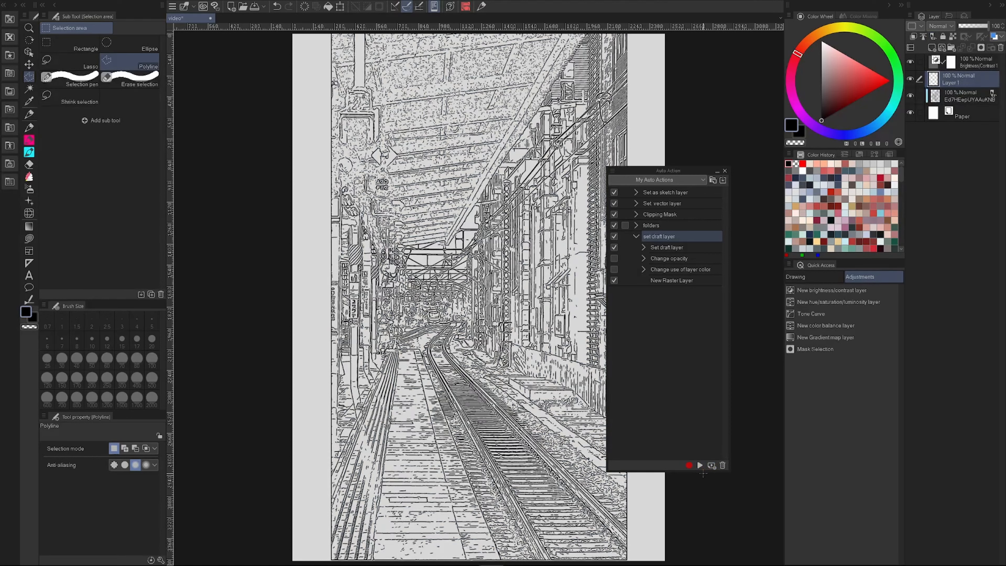
key(ctrl+z)
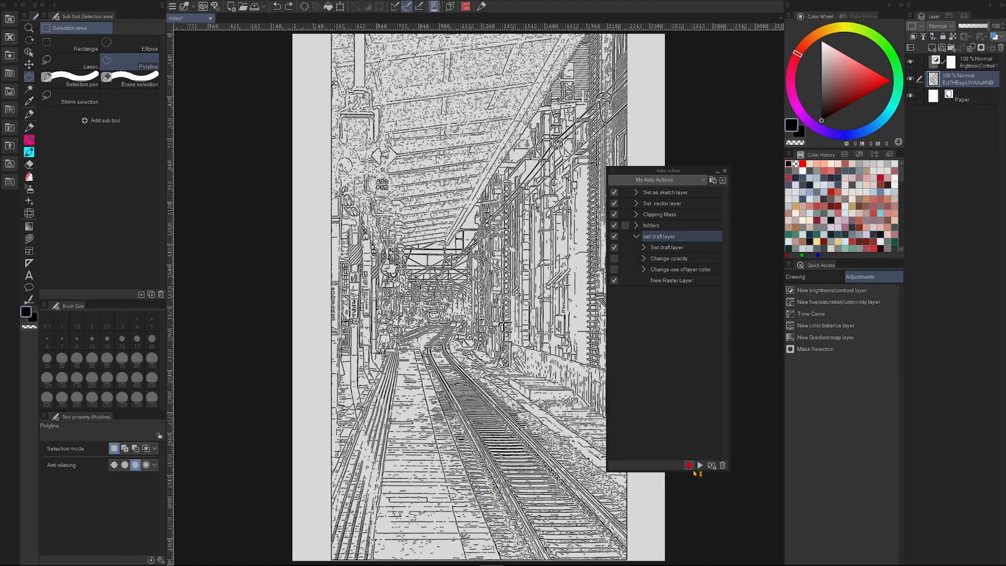
- Add the set draft layer auto action from My Auto Actions to the Drawing set of the Quick Access palette
click(788, 264)
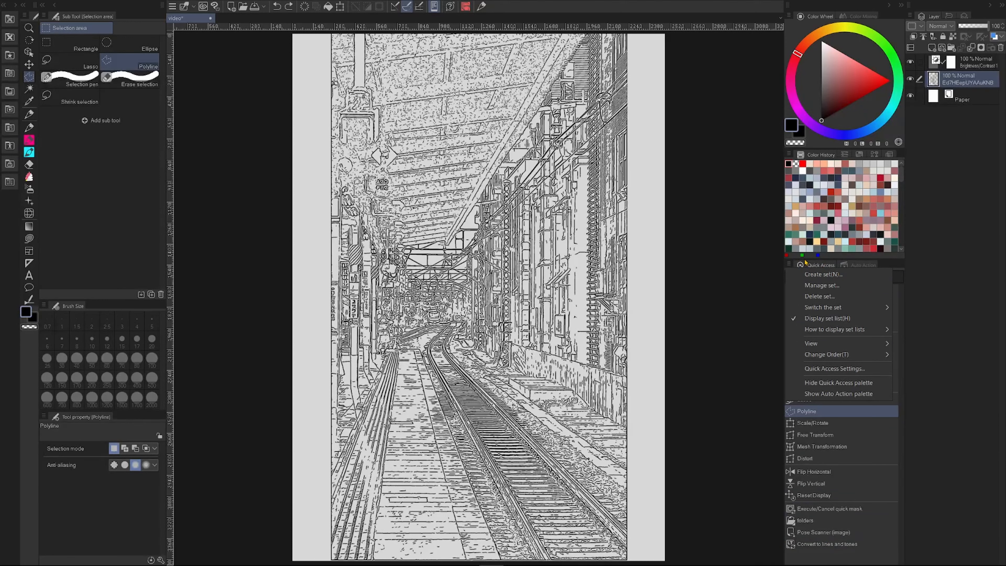
click(835, 368)
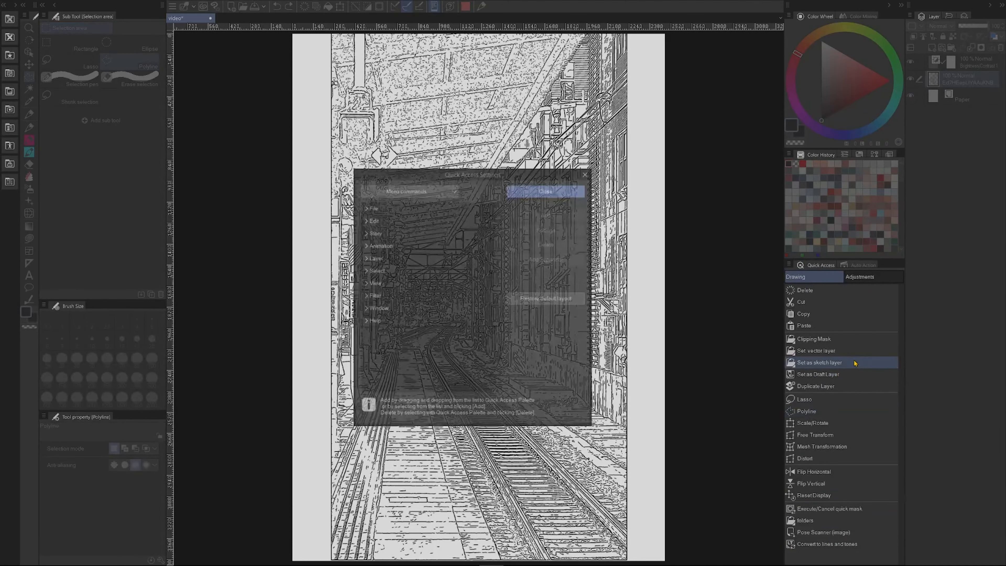
click(432, 191)
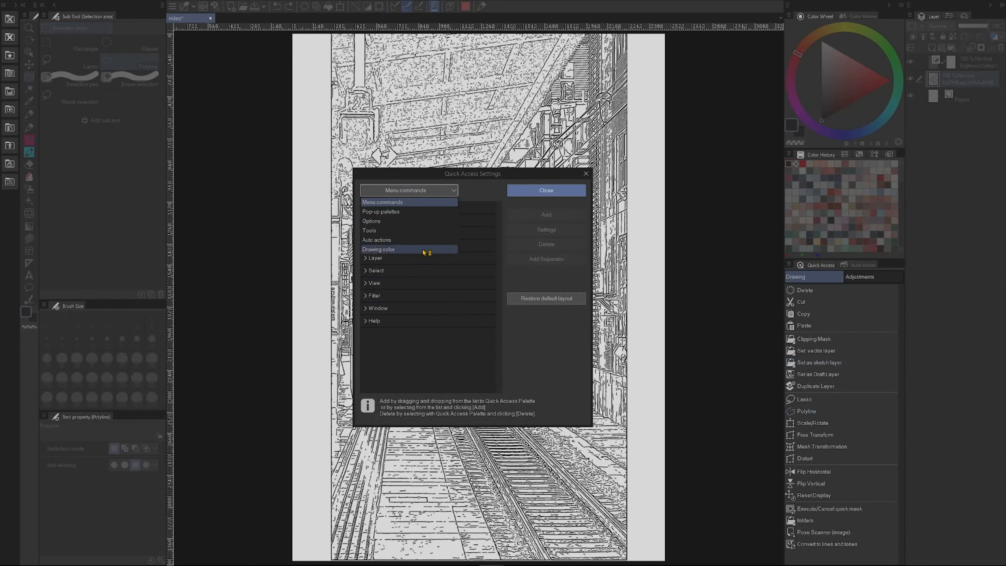
click(412, 241)
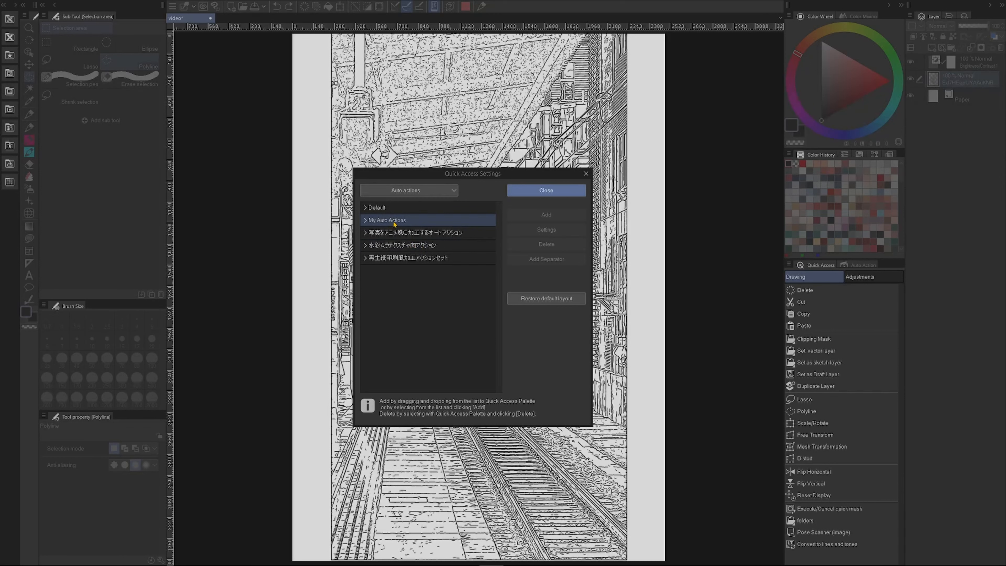
double_click(390, 221)
click(420, 285)
click(573, 216)
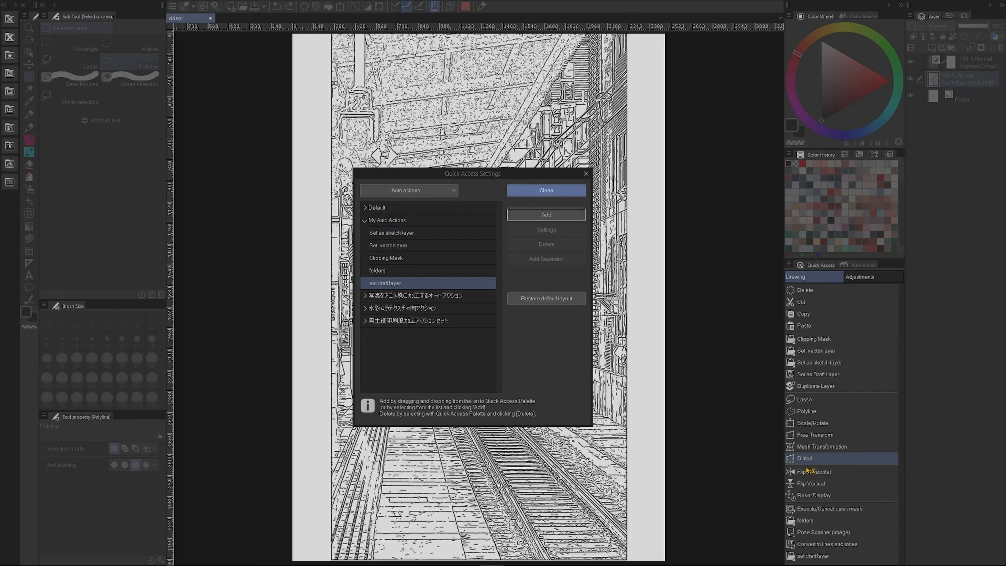
- Finish the Quick Access settings and delete the set draft layer auto action from My Auto Actions
click(839, 558)
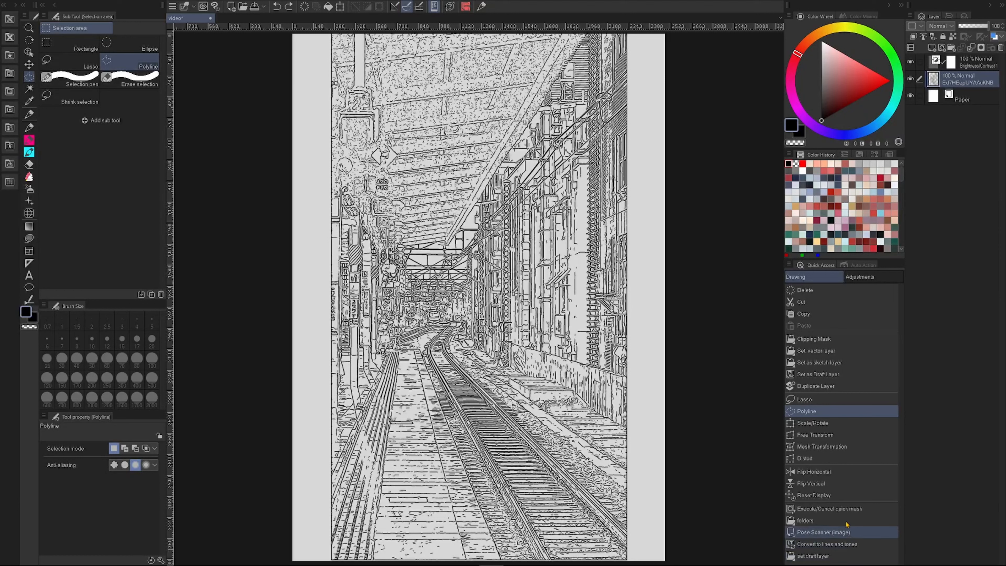
click(862, 264)
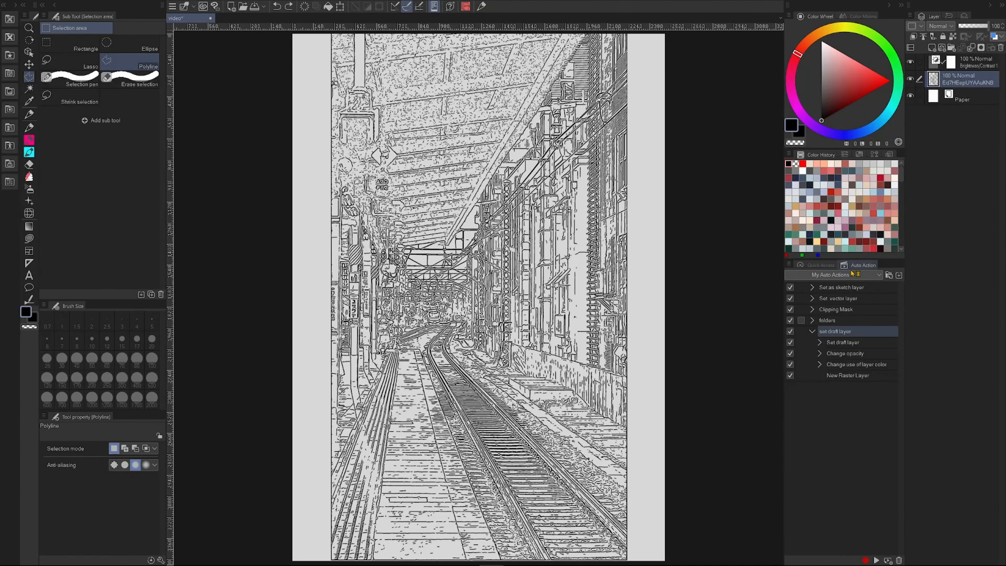
click(900, 560)
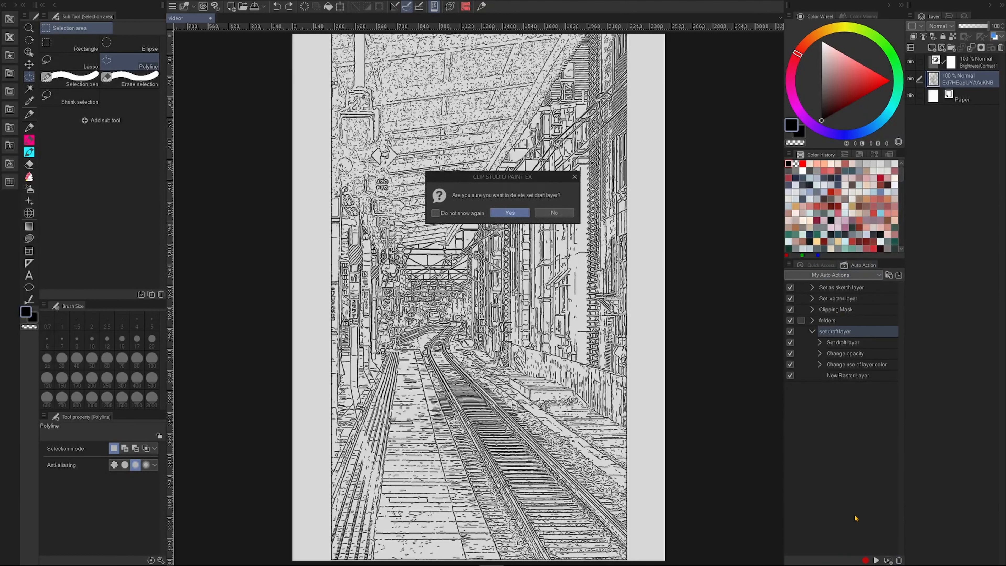
click(514, 214)
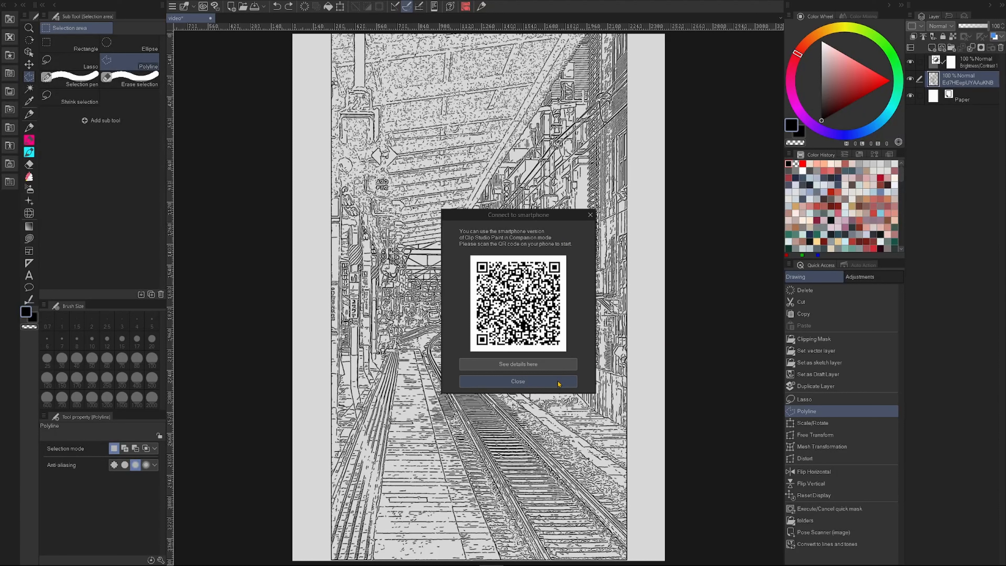
- Start Companion mode in the smartphone version and pair it with the computer by scanning the QR code
click(540, 51)
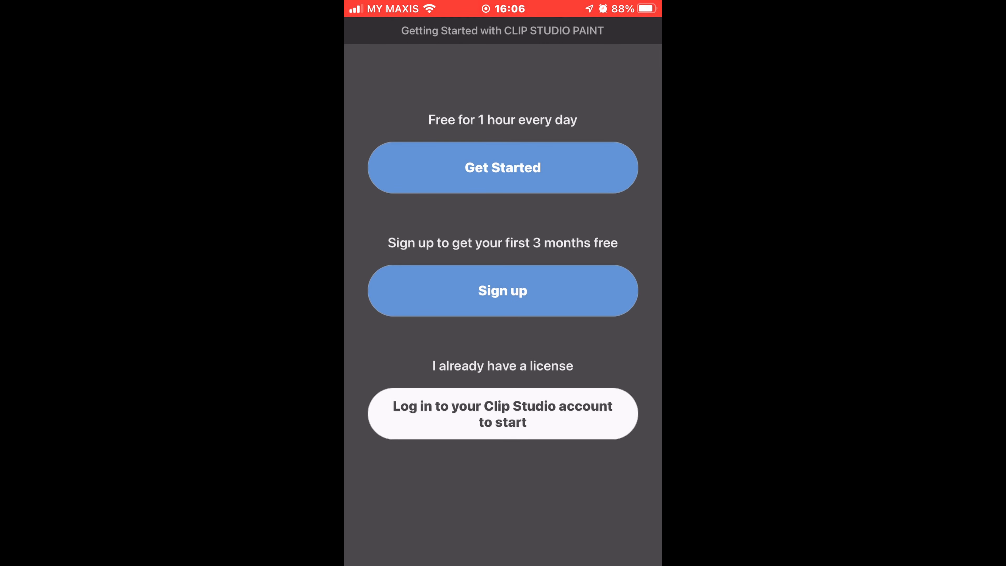
click(502, 168)
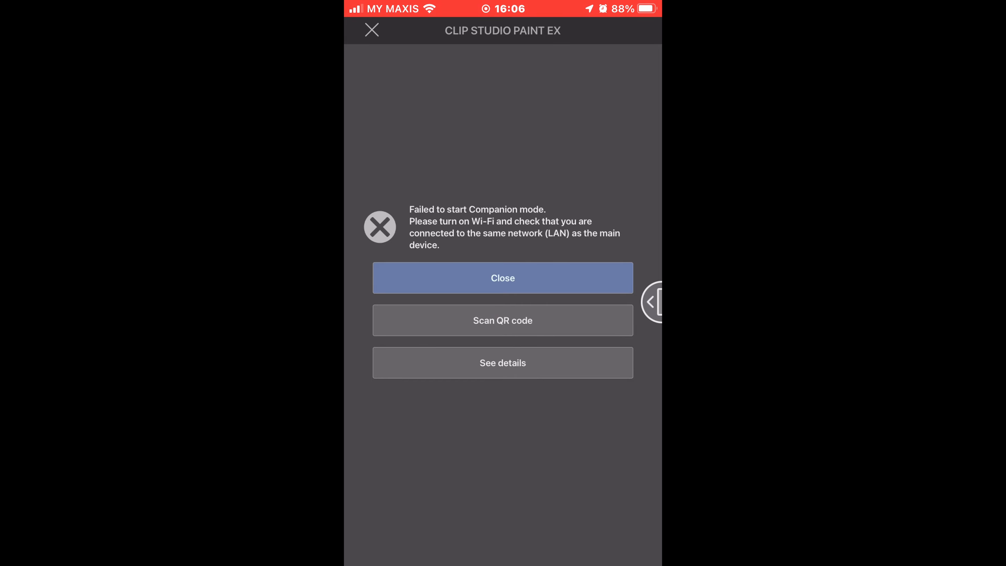
click(503, 278)
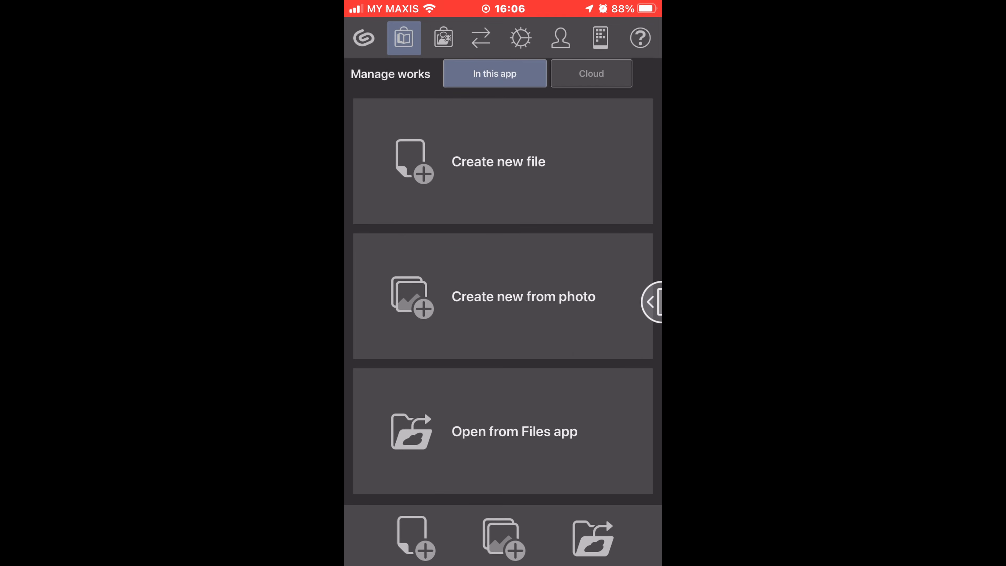
click(600, 38)
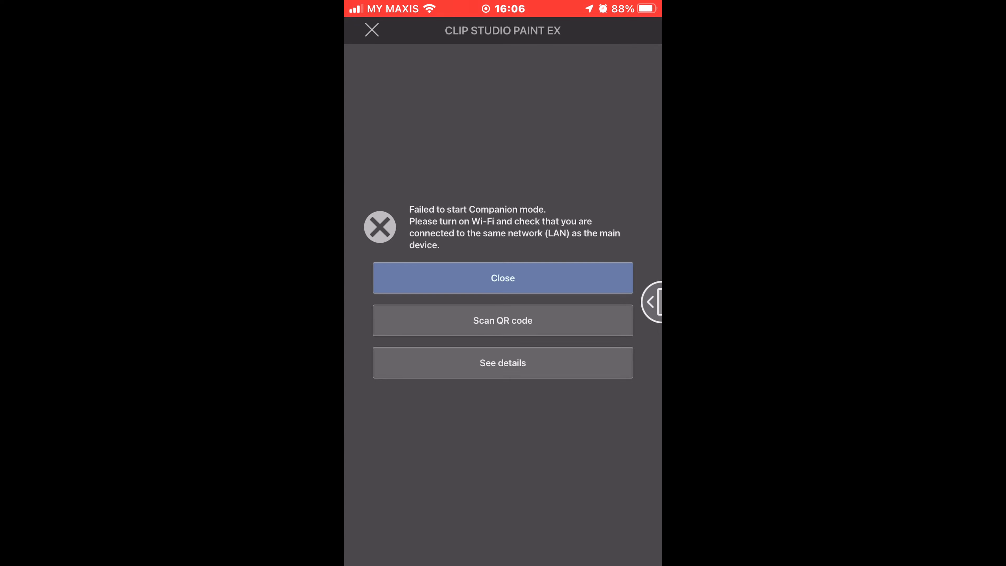
click(502, 320)
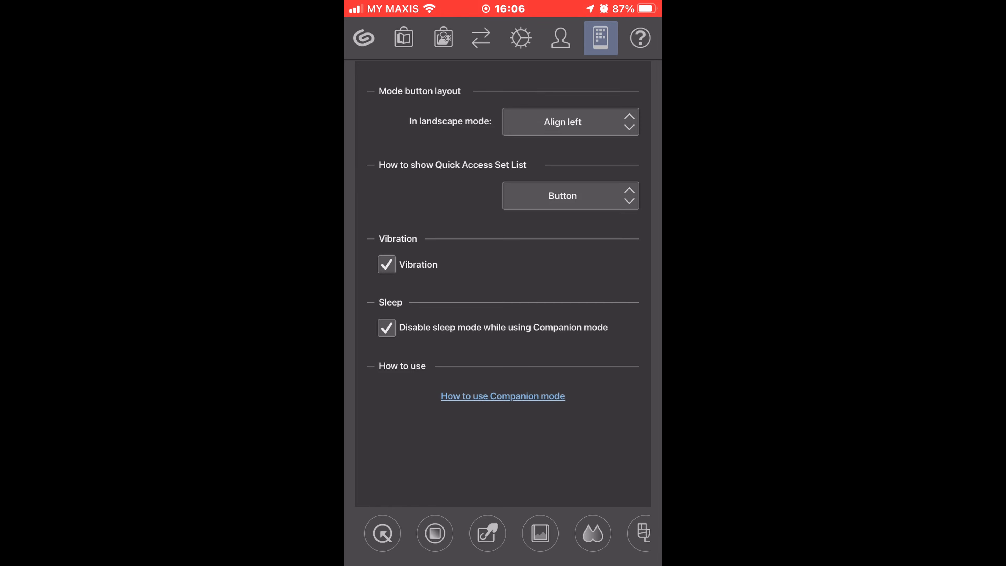
- Look through the Companion mode pages on the phone: Quick Access, color wheel, Sub View, color mixing, modifier keys and settings
click(382, 533)
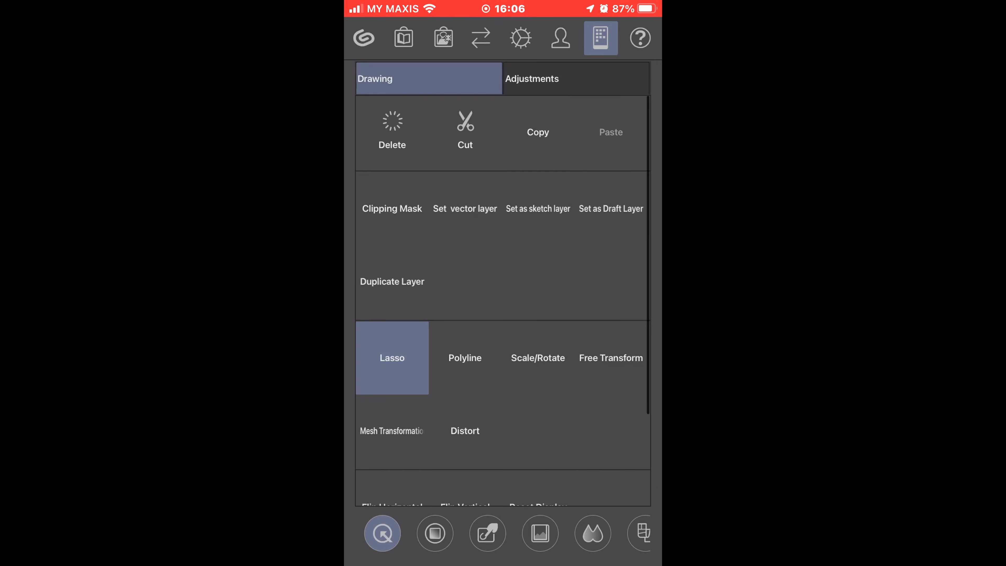
click(435, 533)
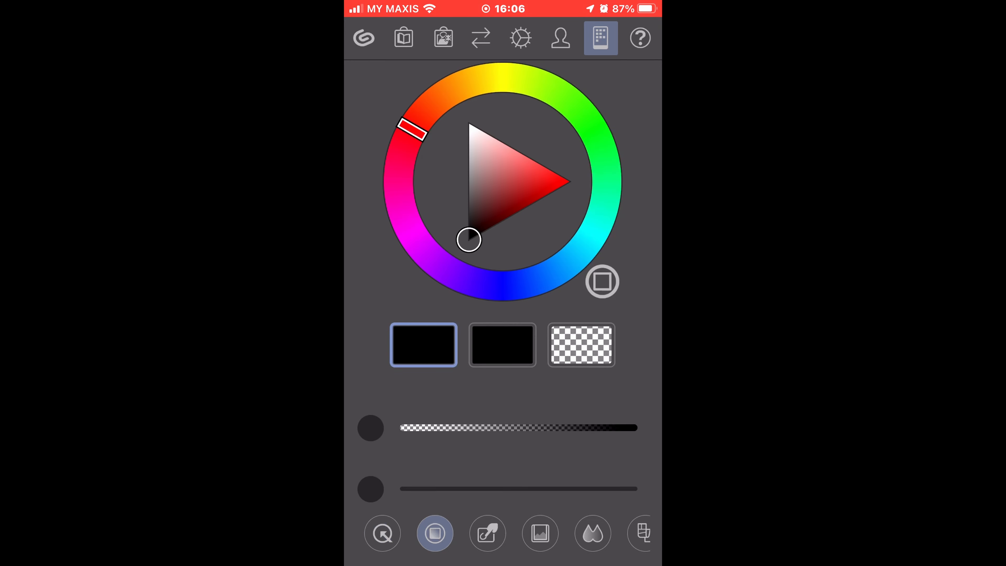
click(540, 533)
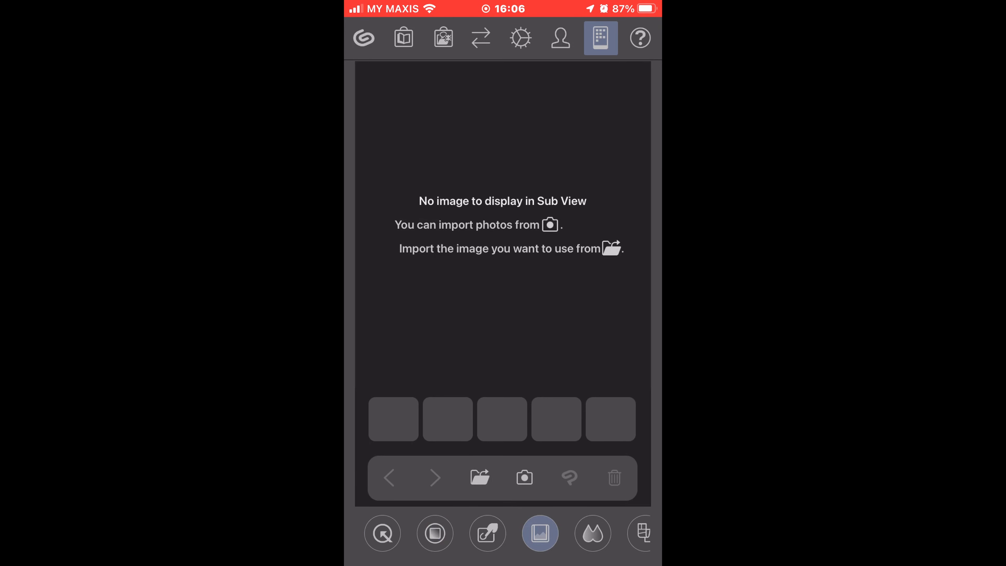
click(592, 533)
drag(595, 533, 465, 533)
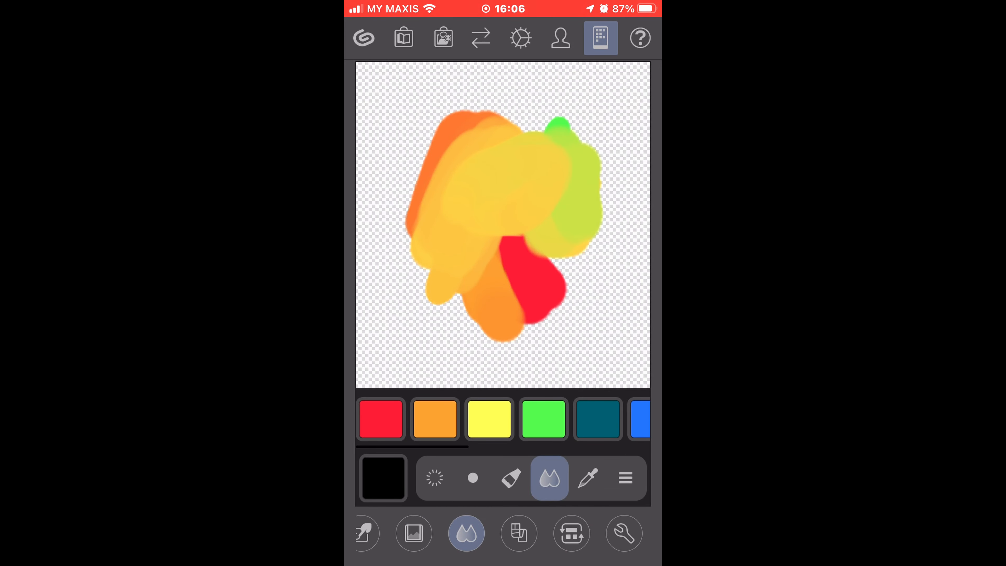
click(518, 533)
click(571, 533)
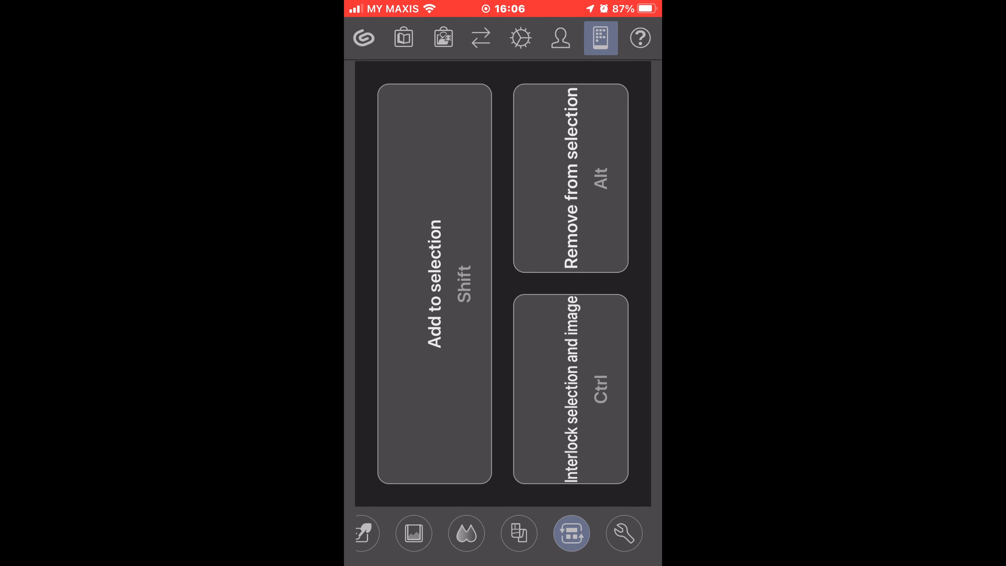
click(624, 533)
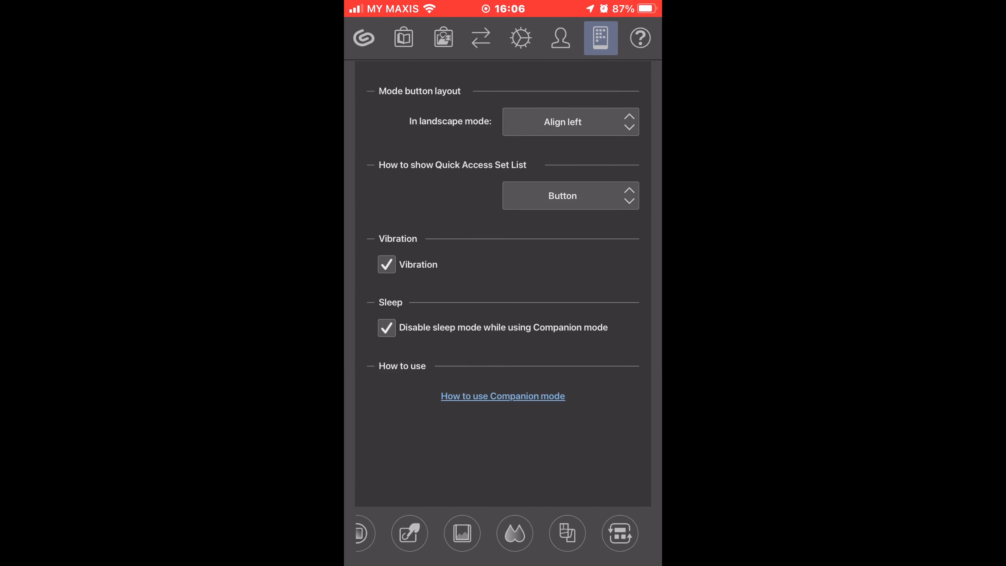
- Examine the Drawing set of Quick Access in Companion mode from start to end, and revisit the color wheel
drag(436, 533, 562, 533)
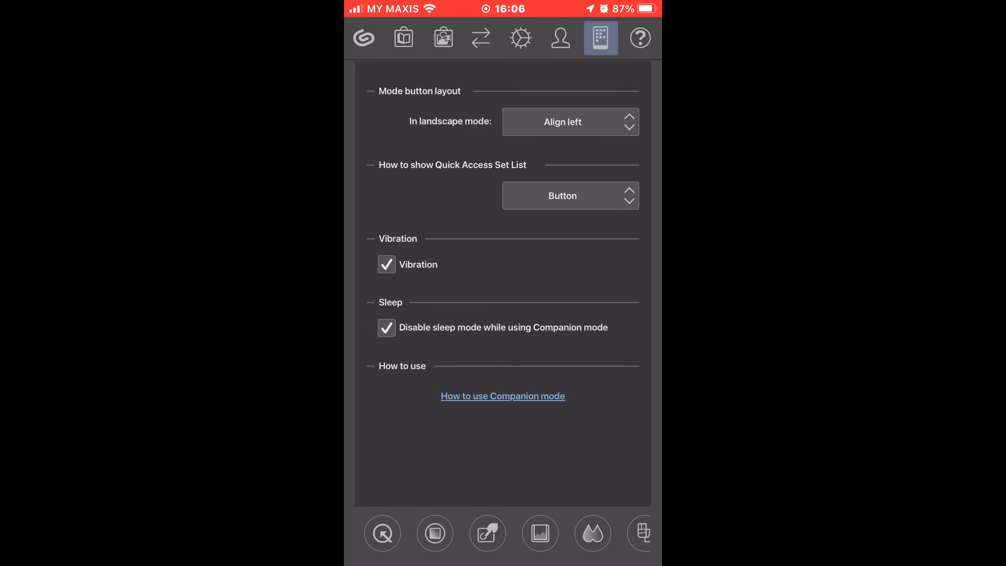
click(382, 533)
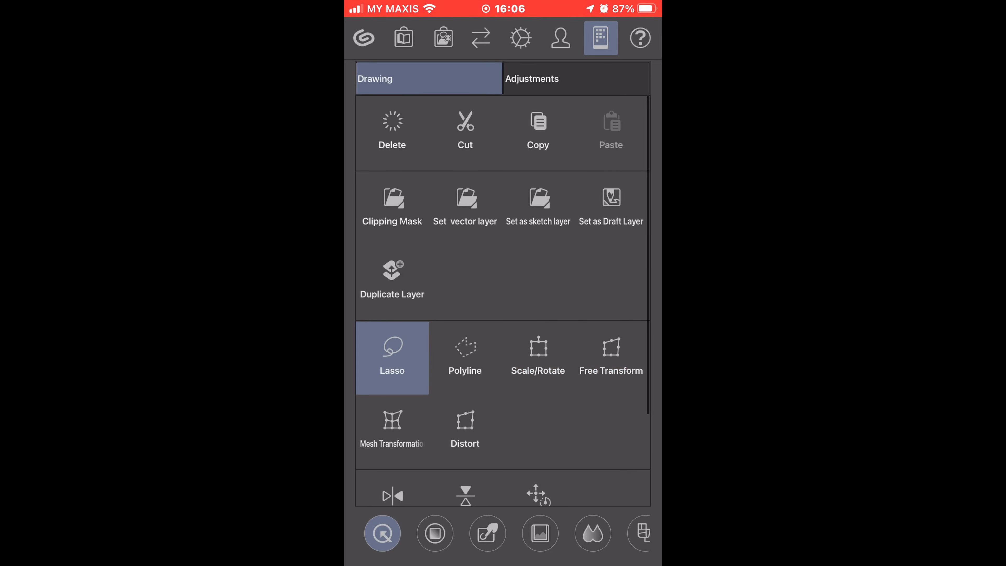
click(392, 132)
scroll(502, 301, down, 3)
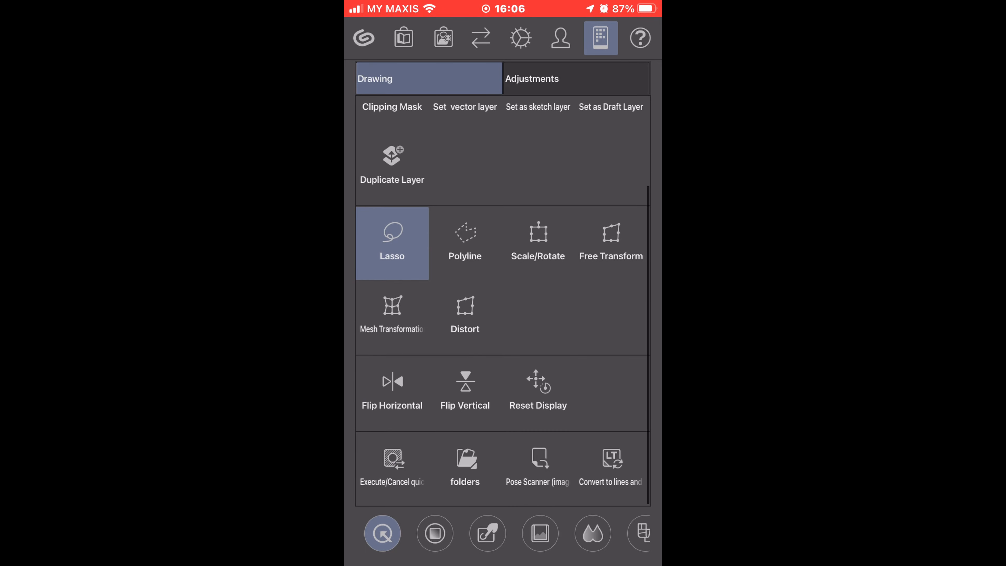
scroll(502, 301, up, 3)
click(435, 533)
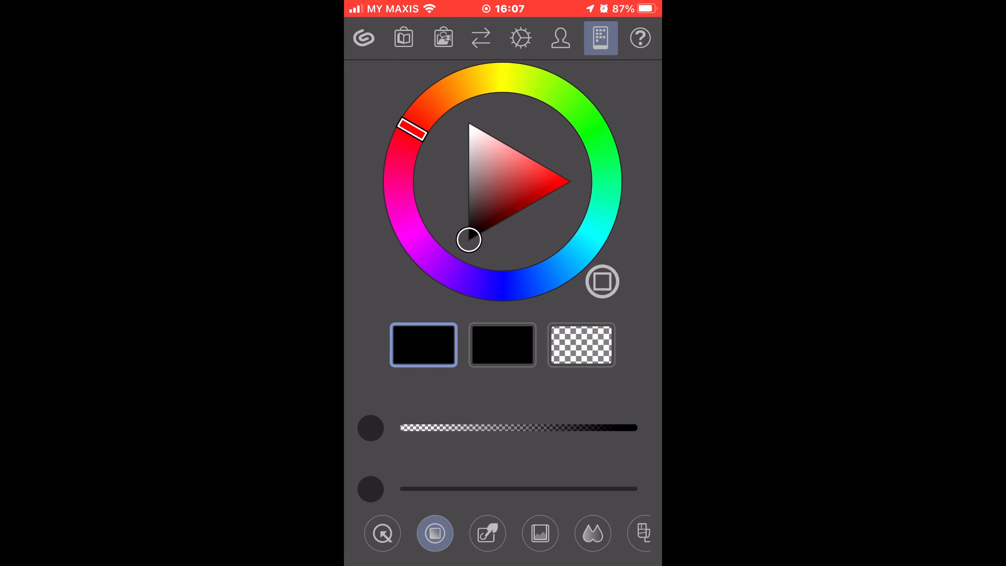
click(487, 533)
scroll(502, 533, right, 2)
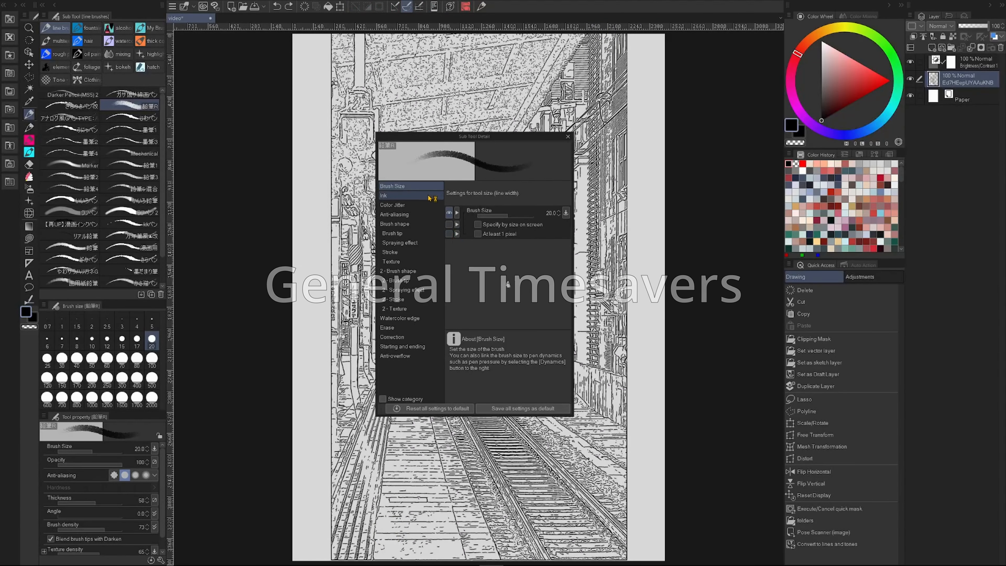
- Show Blending mode, Color mixing, Amount of paint, Density of paint, Color stretch and Intensity of blur from the Ink category in Tool property
click(429, 197)
click(451, 230)
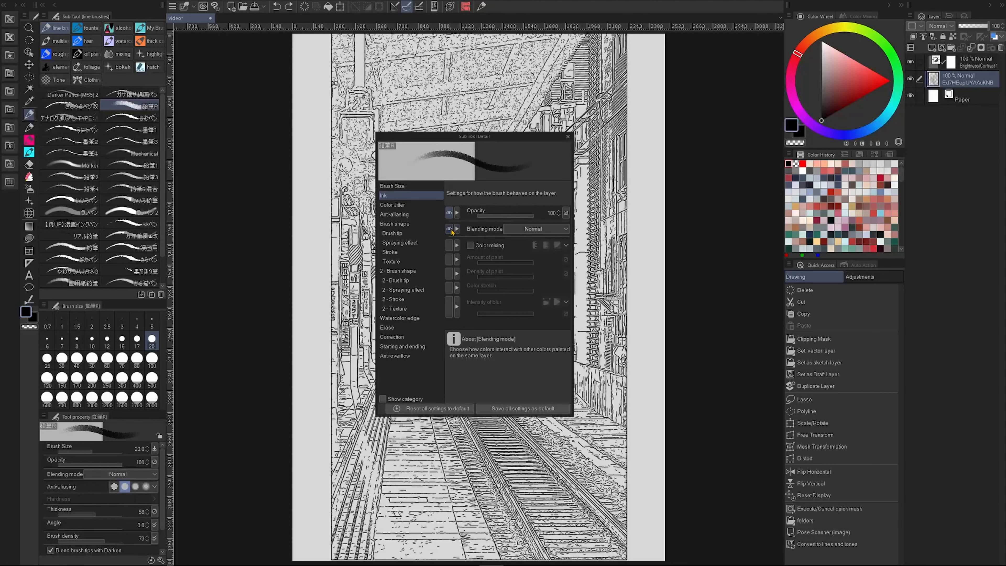
click(450, 246)
click(450, 260)
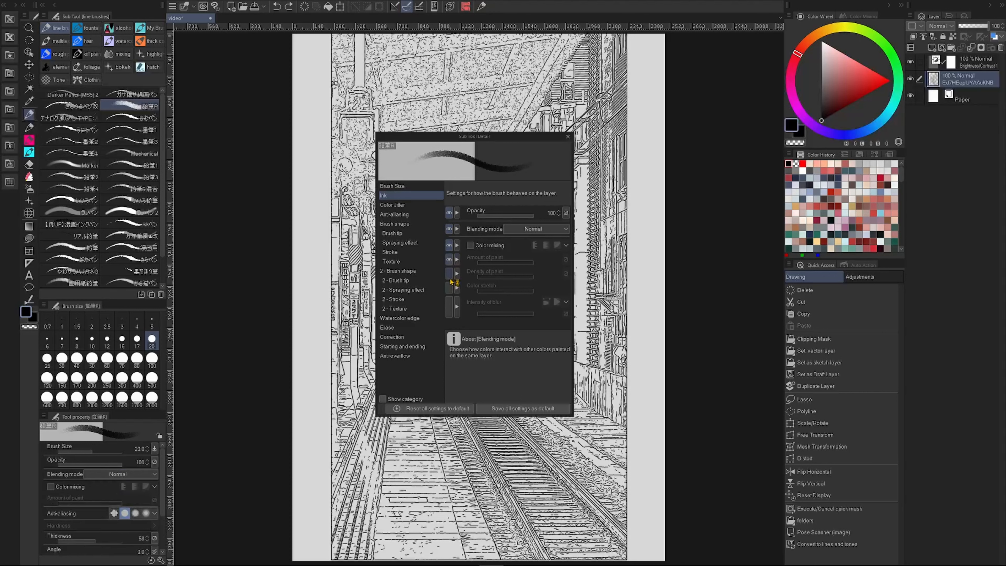
click(450, 274)
click(450, 288)
click(451, 307)
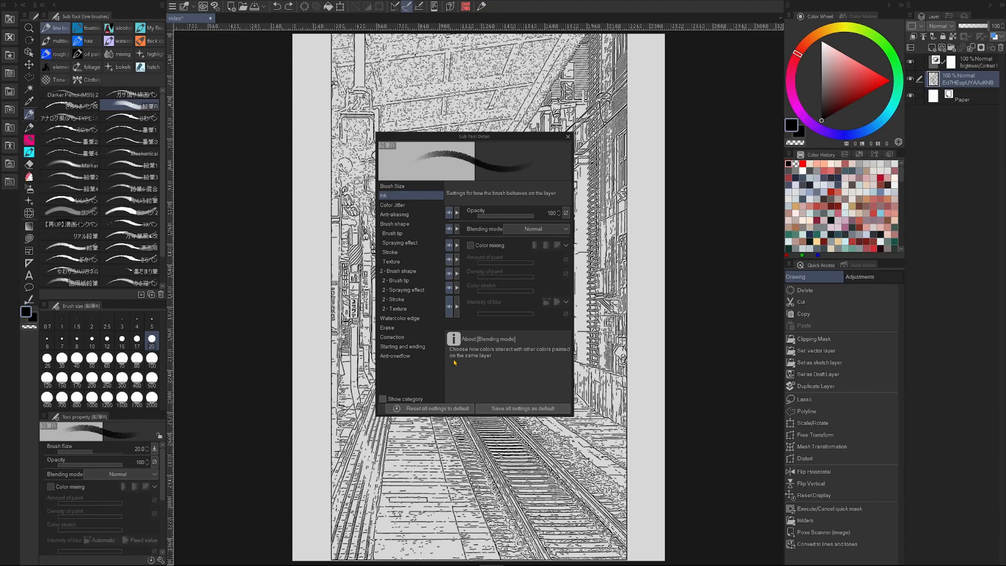
- Hide the six added Ink settings, from Intensity of blur up to Blending mode, from the brush's Tool property again
click(449, 307)
click(450, 289)
click(450, 274)
click(449, 259)
click(450, 246)
click(449, 229)
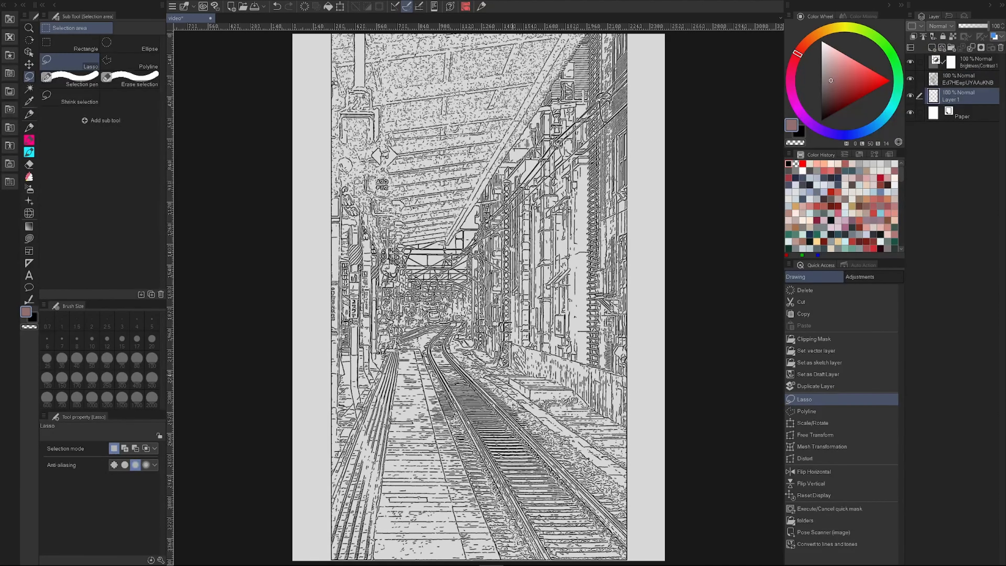
drag(630, 419, 627, 373)
click(629, 435)
key(ctrl+z)
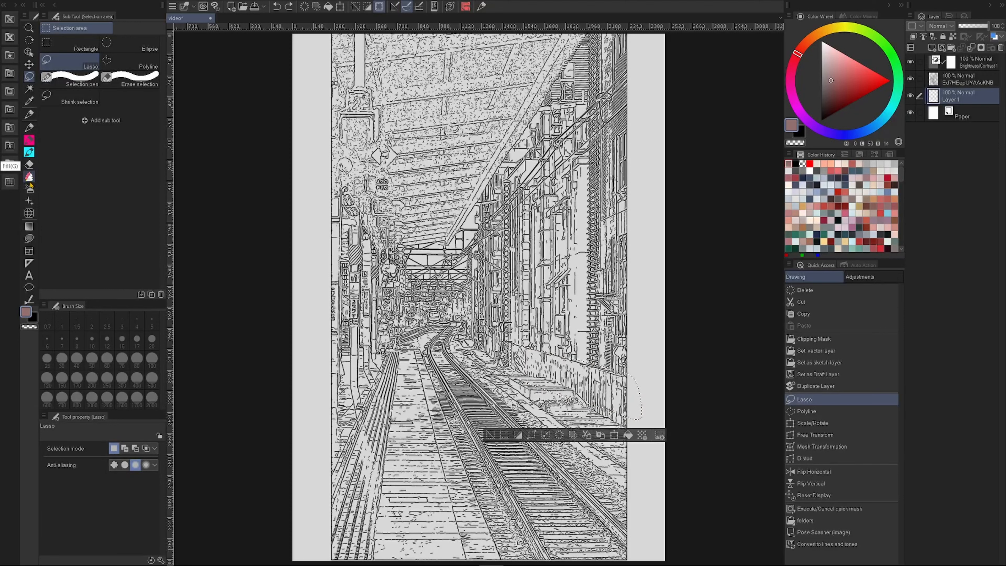
- Clear the selection and color the low wall along the right side of the tracks reddish brown with Lasso fill
click(29, 238)
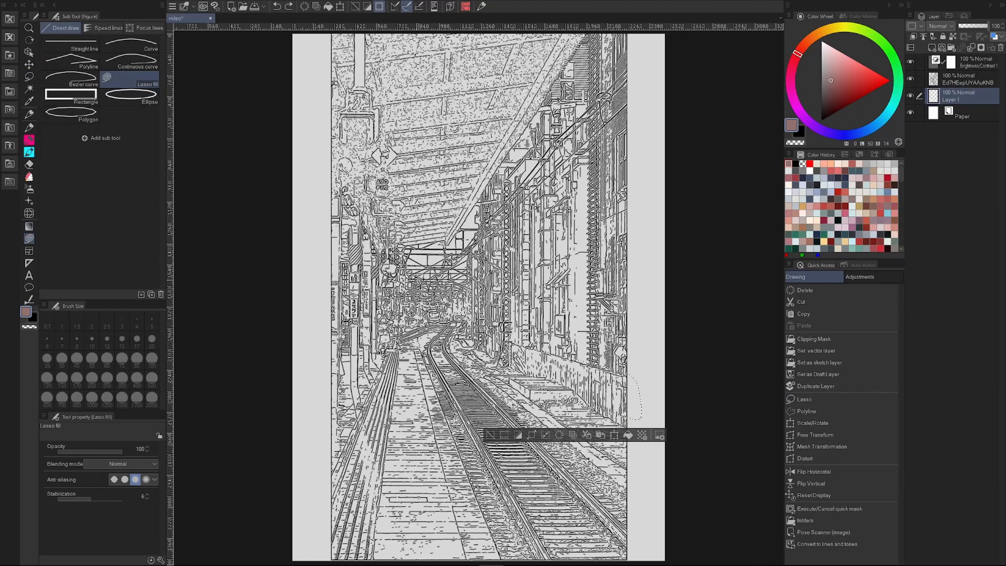
key(ctrl+d)
drag(630, 377, 586, 359)
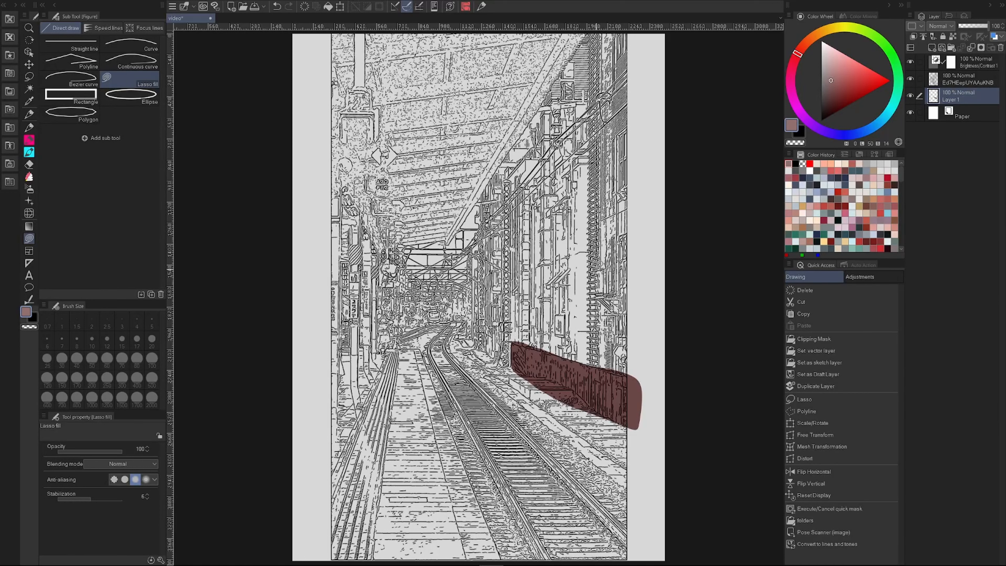
drag(466, 506, 475, 561)
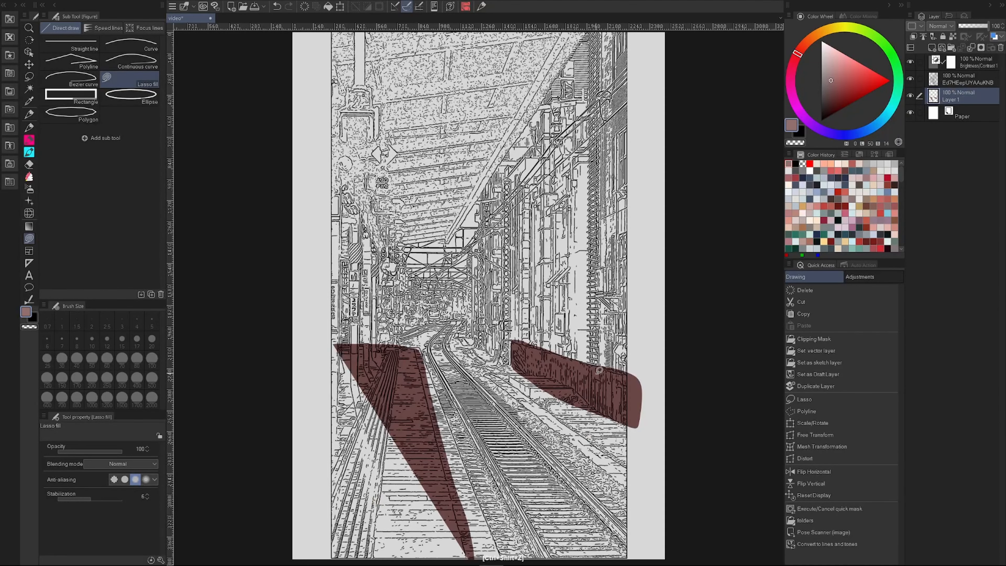
key(space)
drag(667, 405, 680, 315)
key(ctrl+z)
- Color the whole platform on the left side of the tracks reddish brown with Lasso fill on Layer 1
mouse_move(345, 260)
mouse_down()
mouse_move(481, 389)
mouse_move(332, 327)
mouse_move(340, 262)
mouse_up()
scroll(703, 297, down, 1)
key(space)
drag(704, 296, 696, 317)
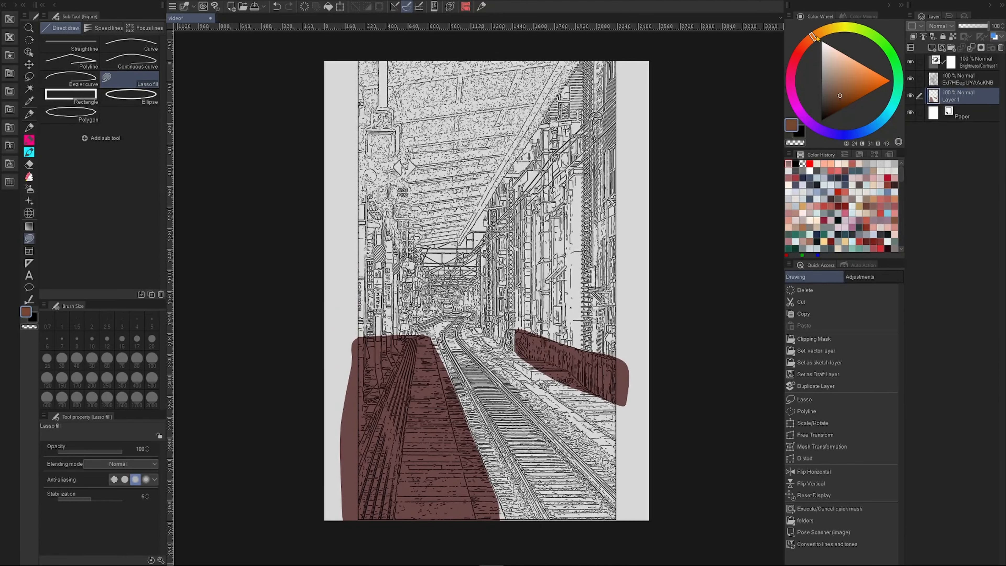